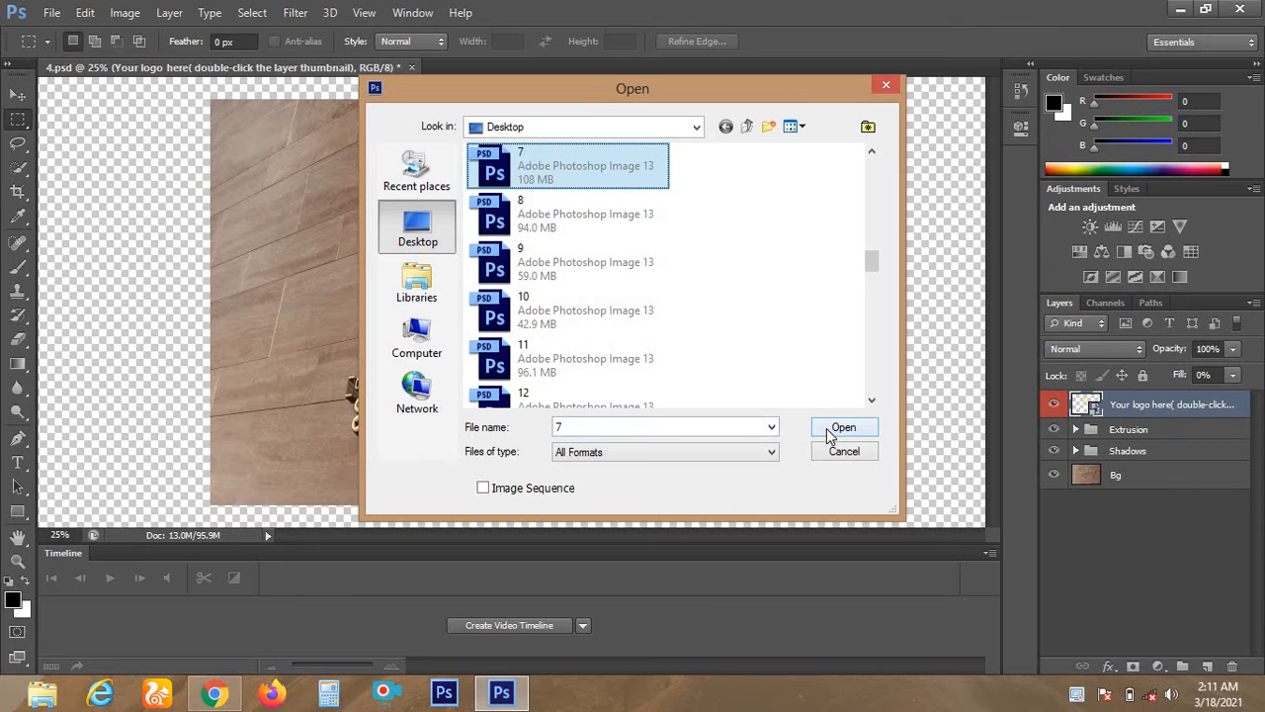
# - Open the mockup files 7.psd and 8.psd from the Desktop
pyautogui.click(832, 435)
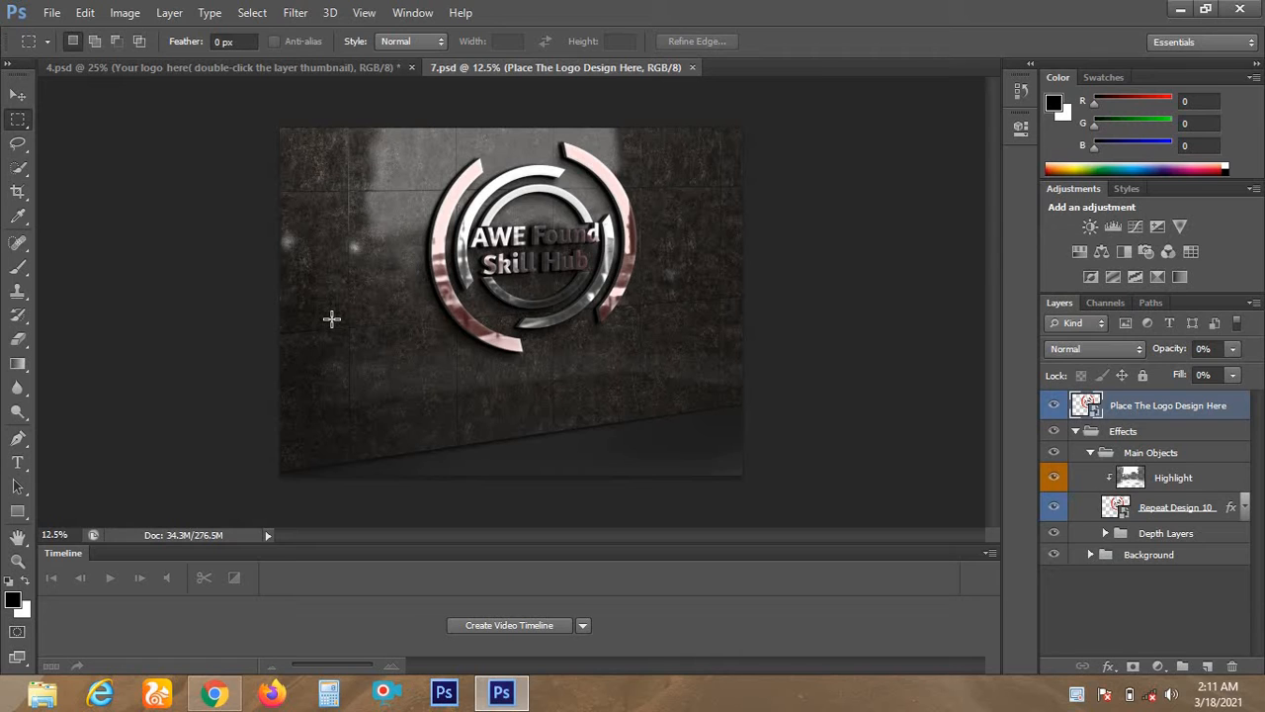
pyautogui.click(51, 13)
pyautogui.click(67, 54)
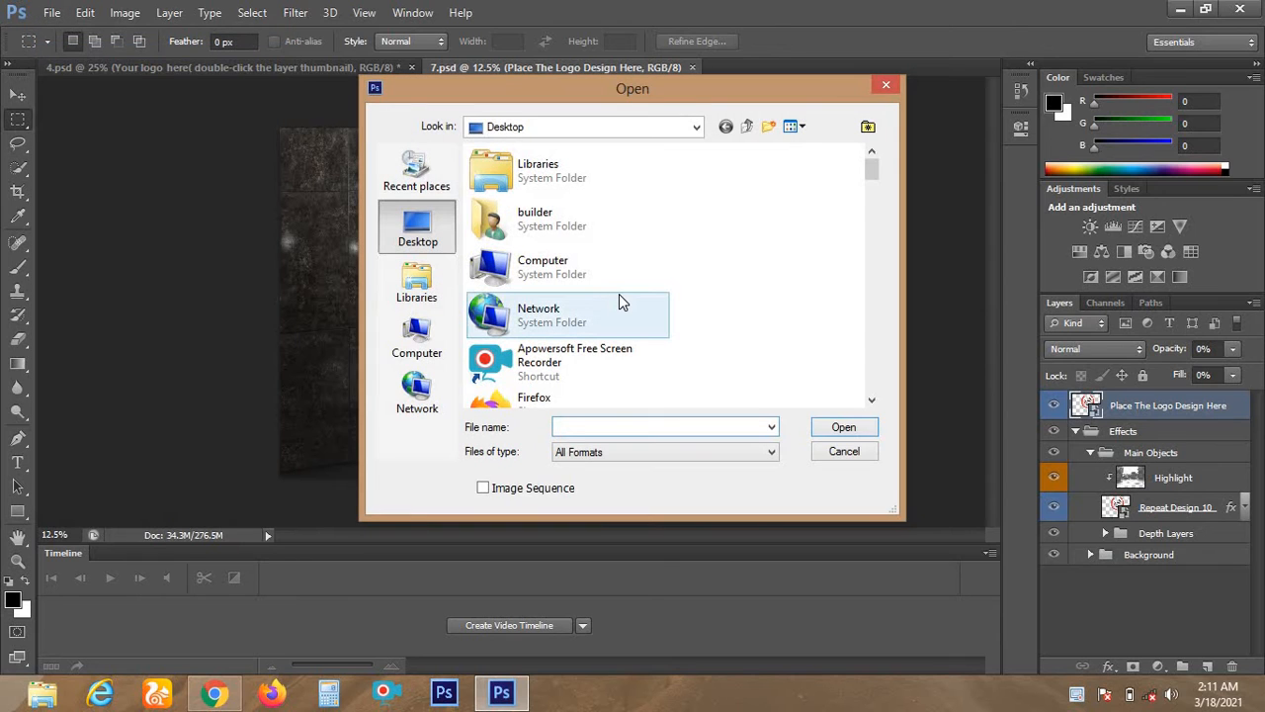
pyautogui.click(618, 294)
pyautogui.press('8')
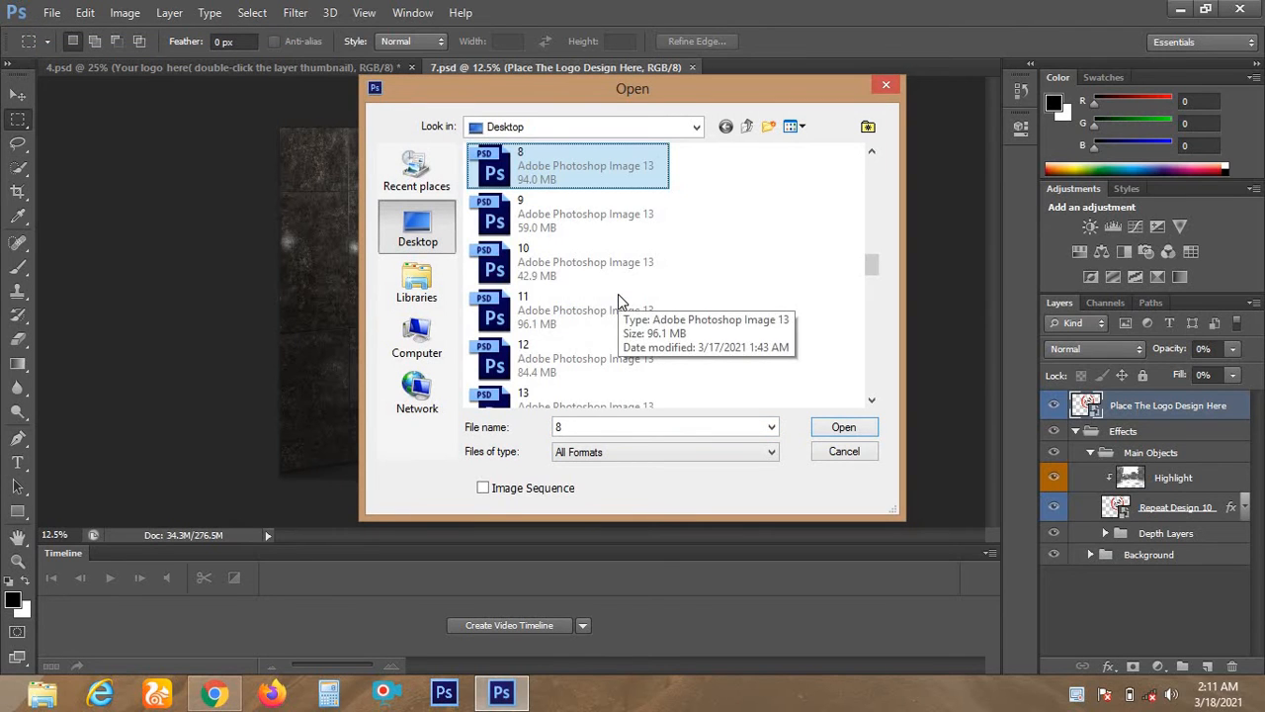
pyautogui.press('Return')
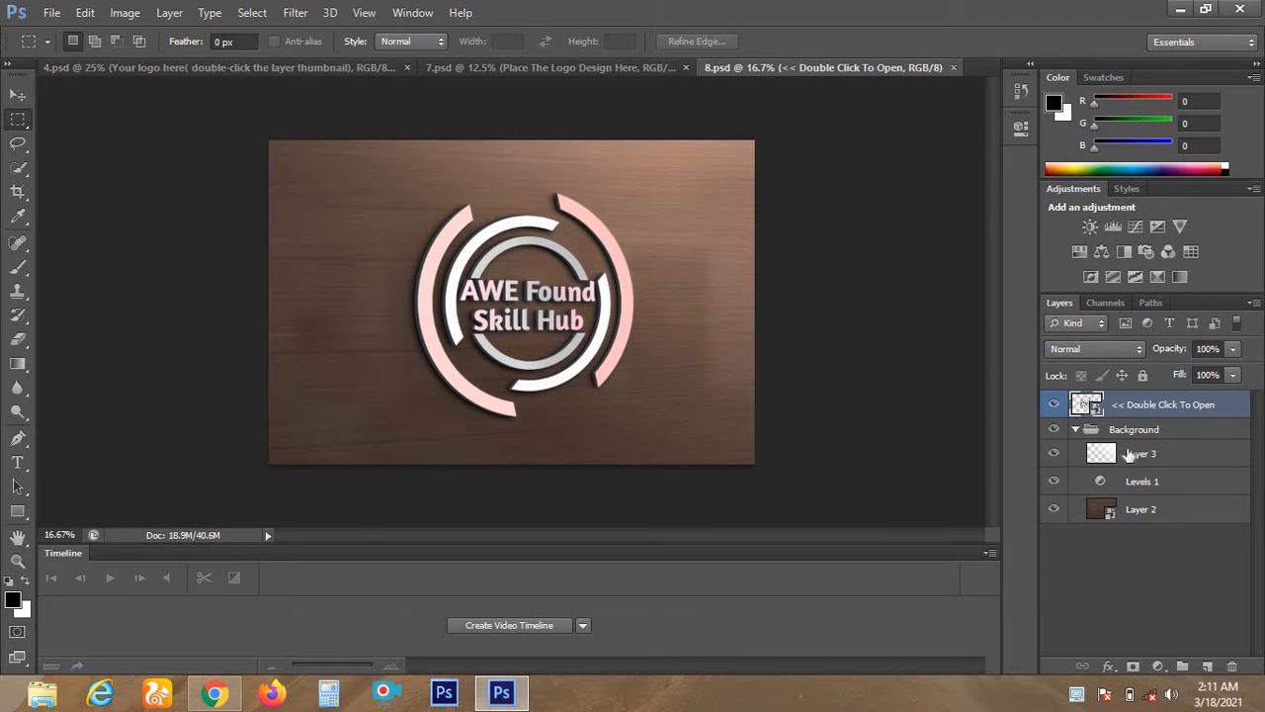
# - Close 4.psd without saving its changes
pyautogui.click(647, 69)
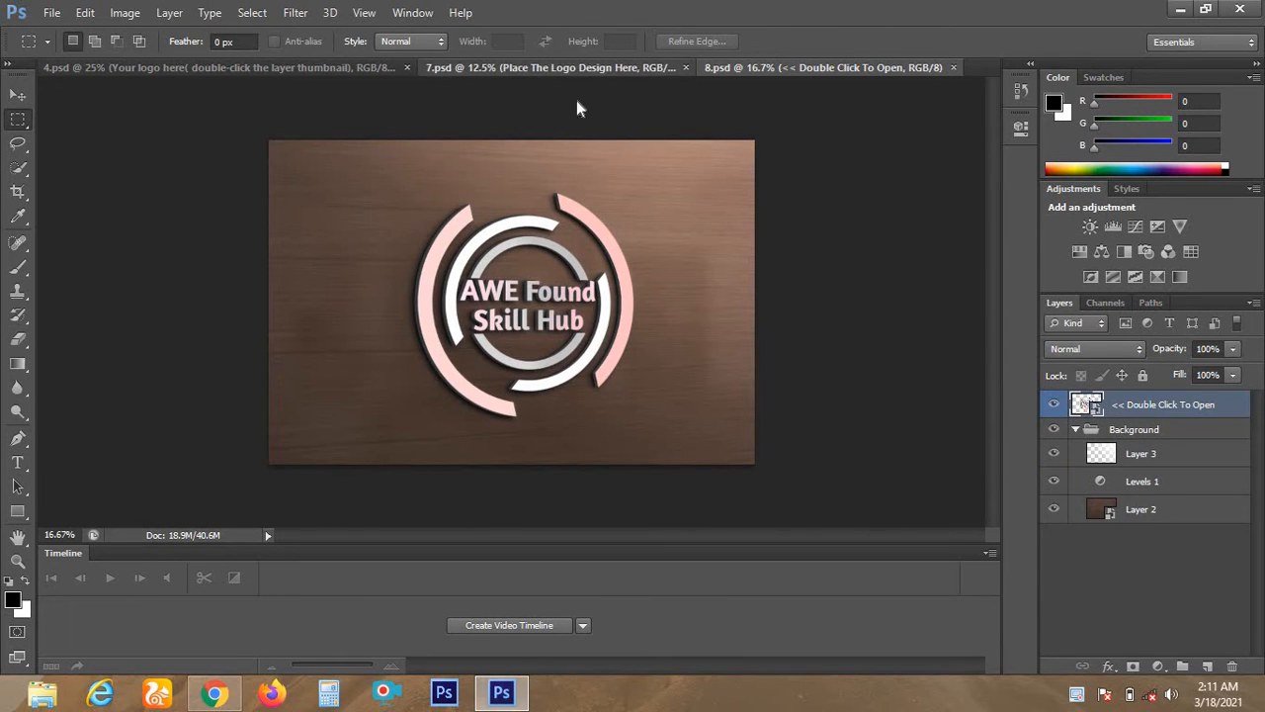
pyautogui.click(311, 67)
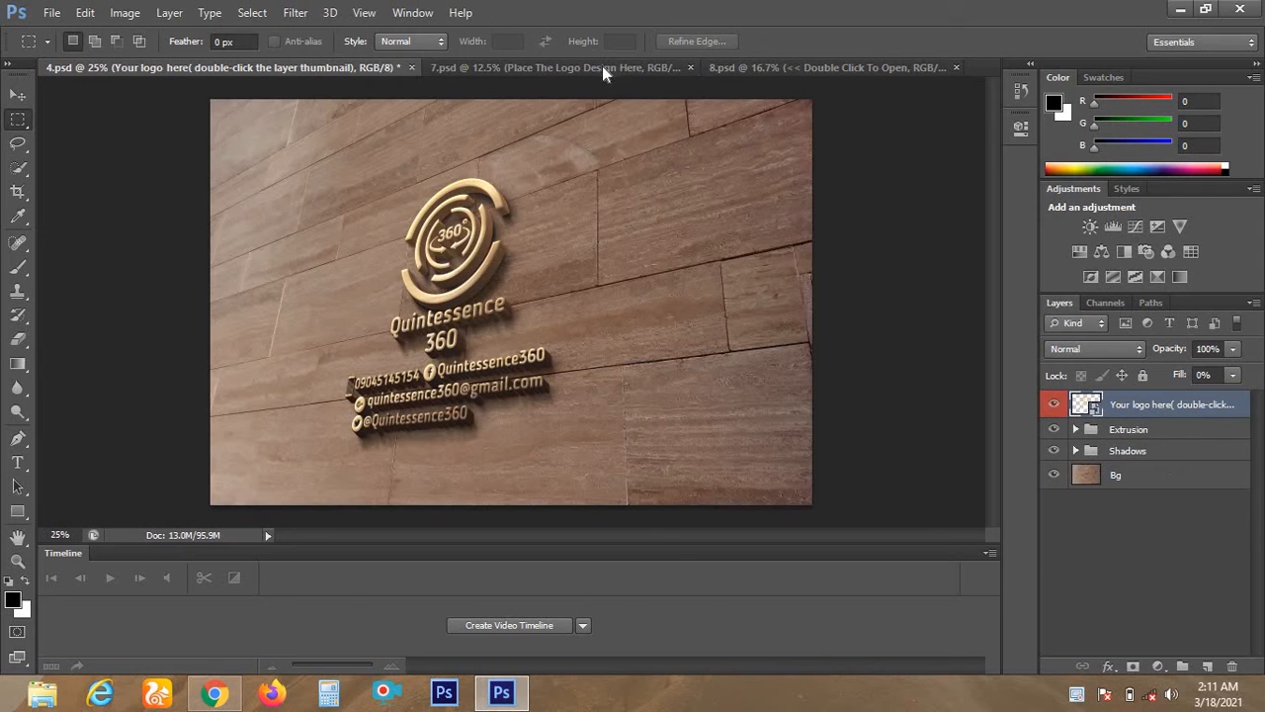
pyautogui.click(411, 67)
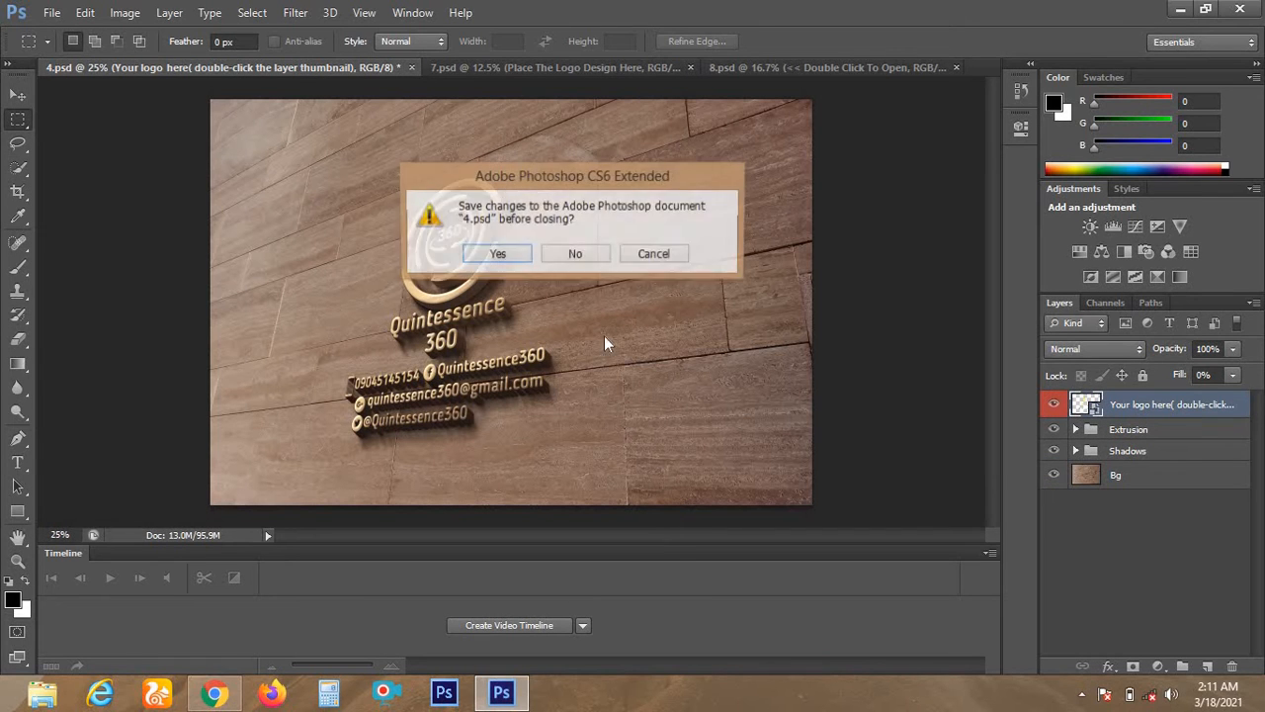
pyautogui.click(567, 254)
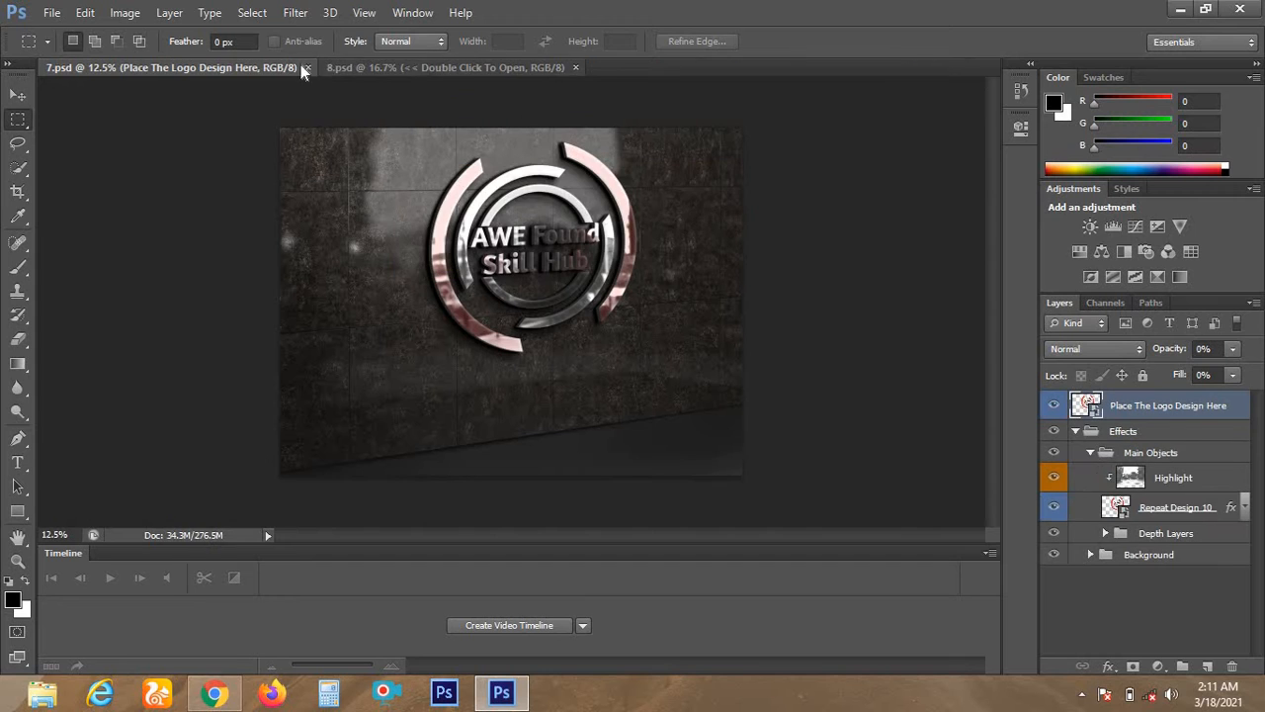
# - Open the contents of the "<< Double Click To Open" smart object in 8.psd
pyautogui.click(418, 66)
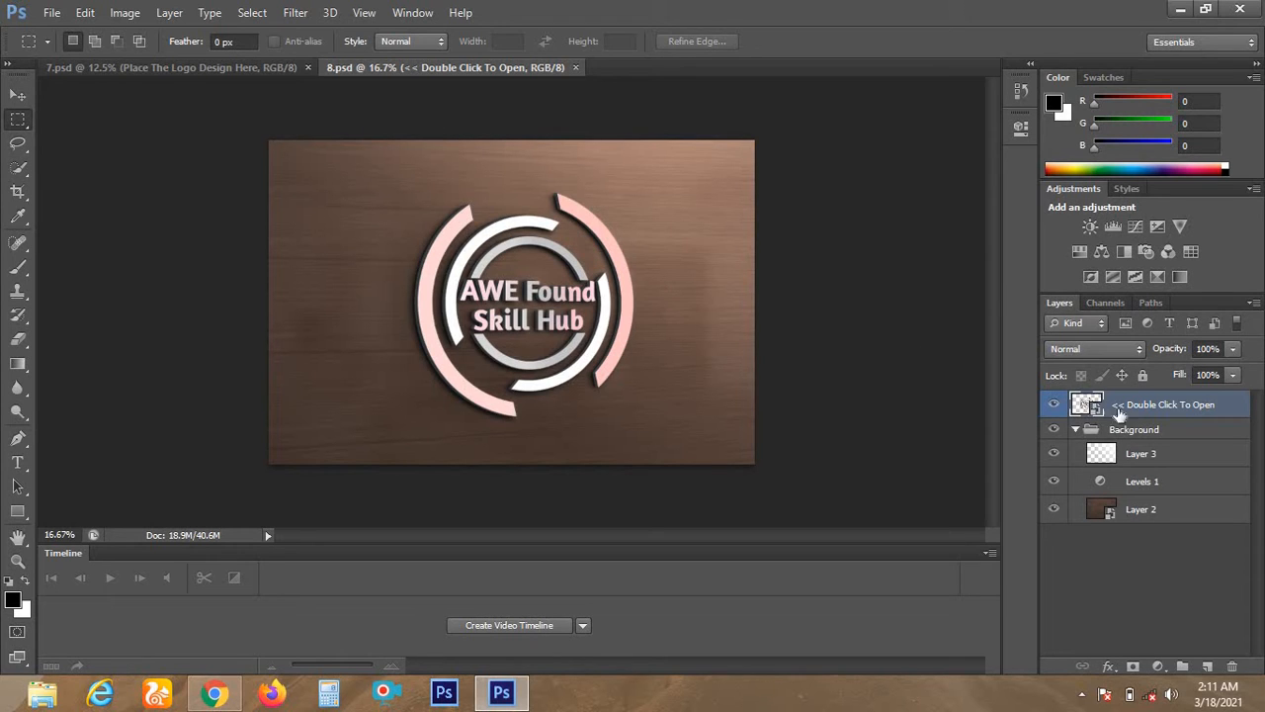
pyautogui.click(117, 68)
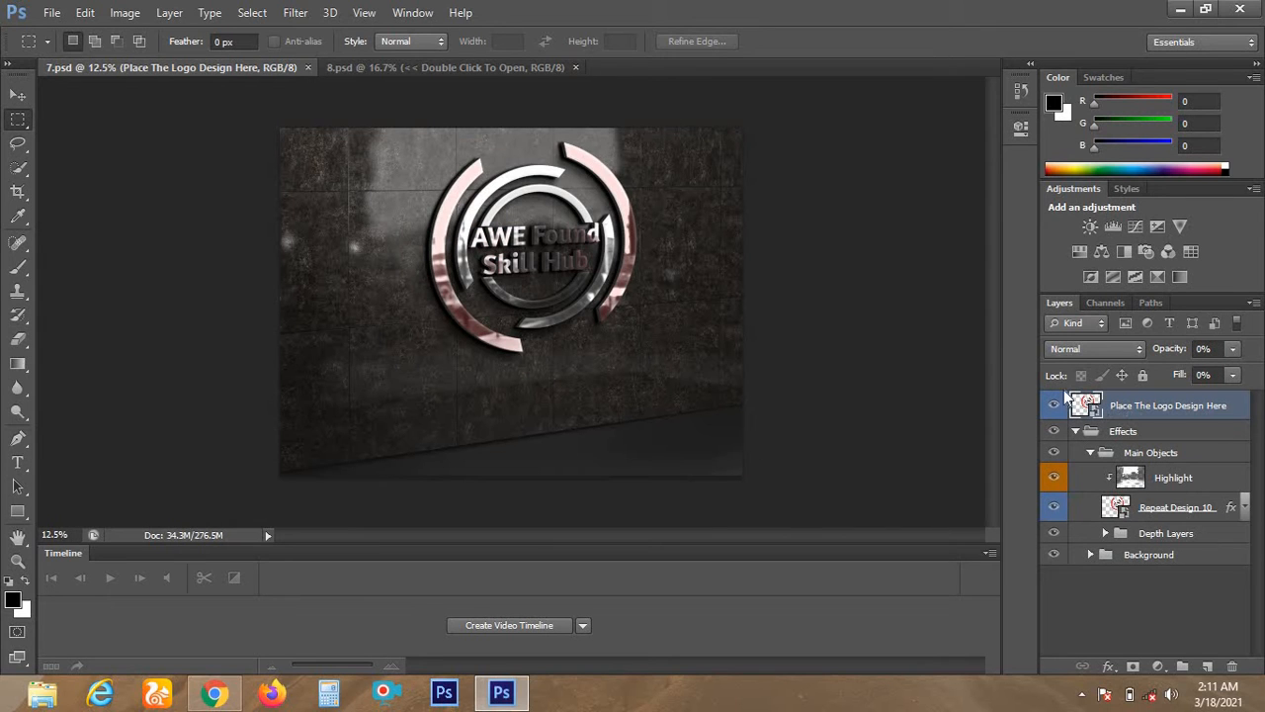
pyautogui.click(417, 67)
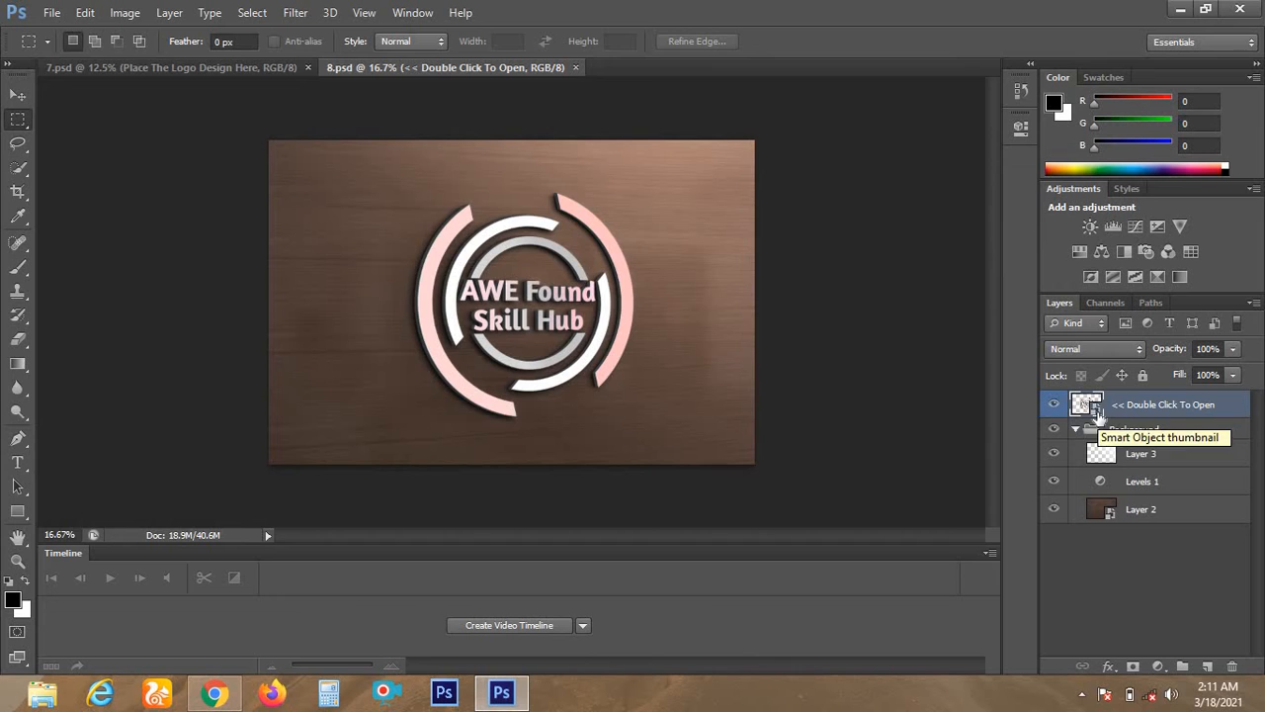
pyautogui.doubleClick(1097, 412)
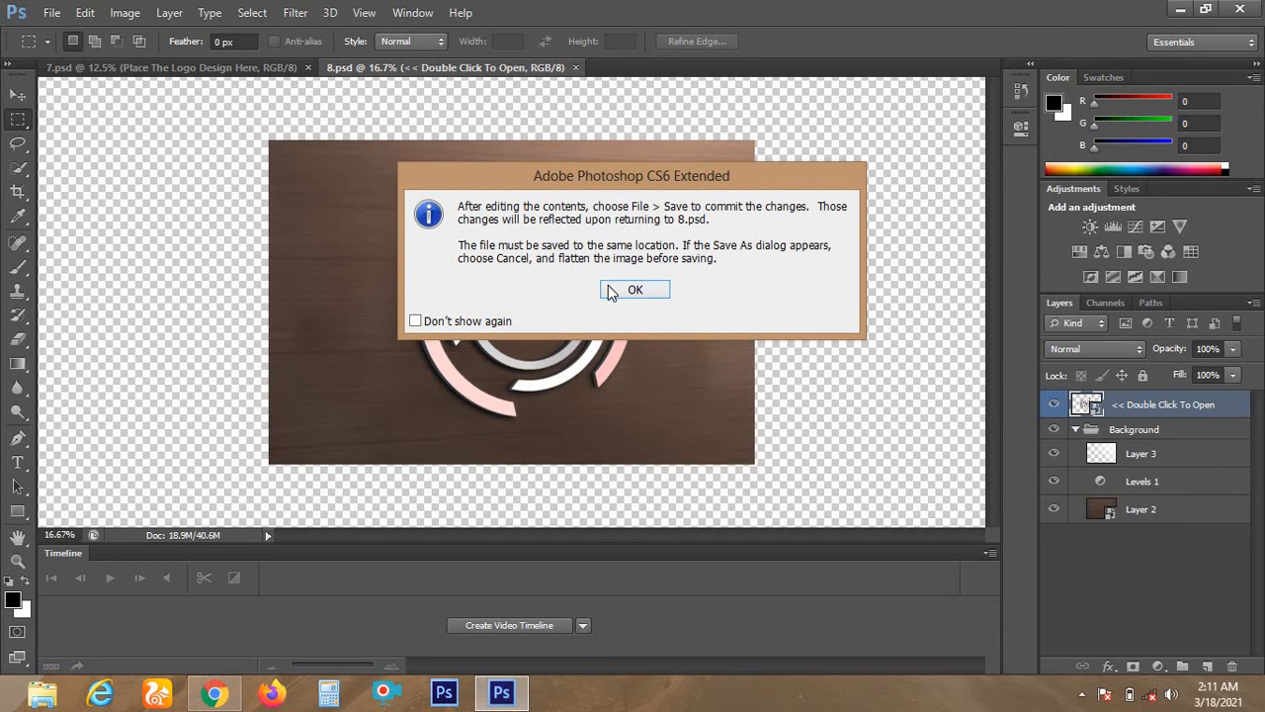
pyautogui.click(634, 289)
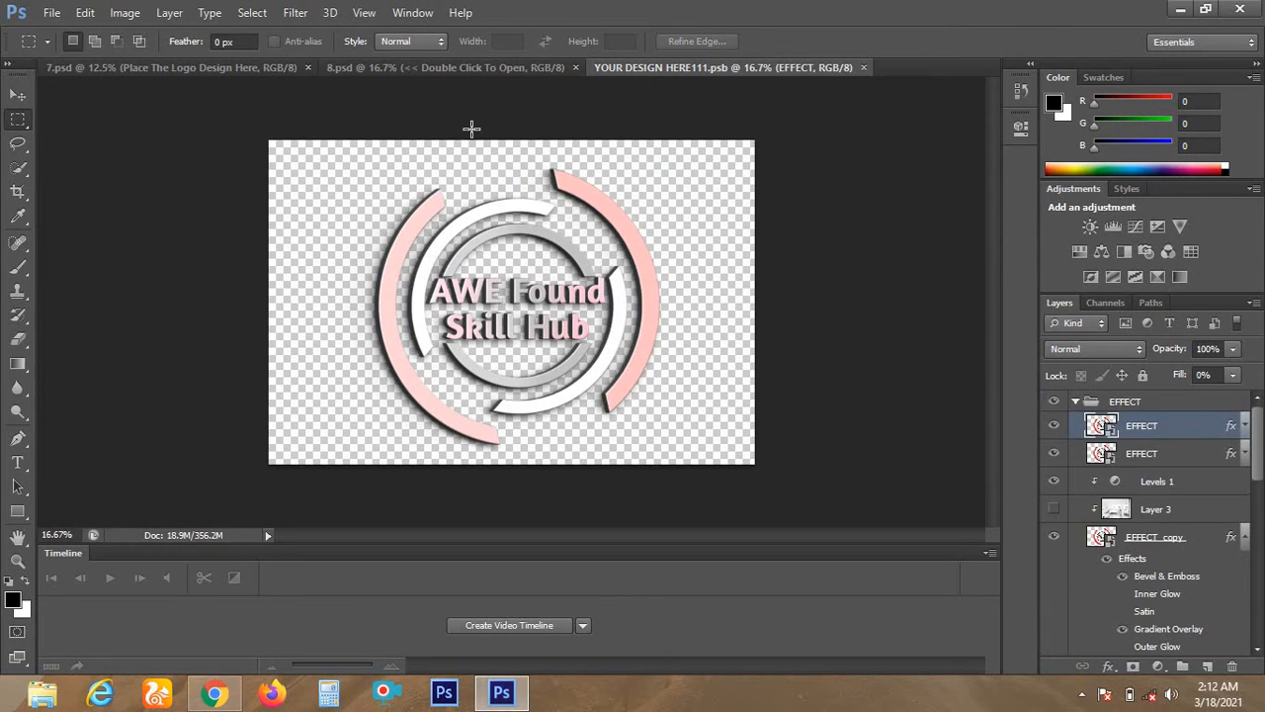
# - Compare 8.psd with YOUR DESIGN HERE111.psb, and open the contents of the latter's topmost EFFECT smart object
pyautogui.click(458, 69)
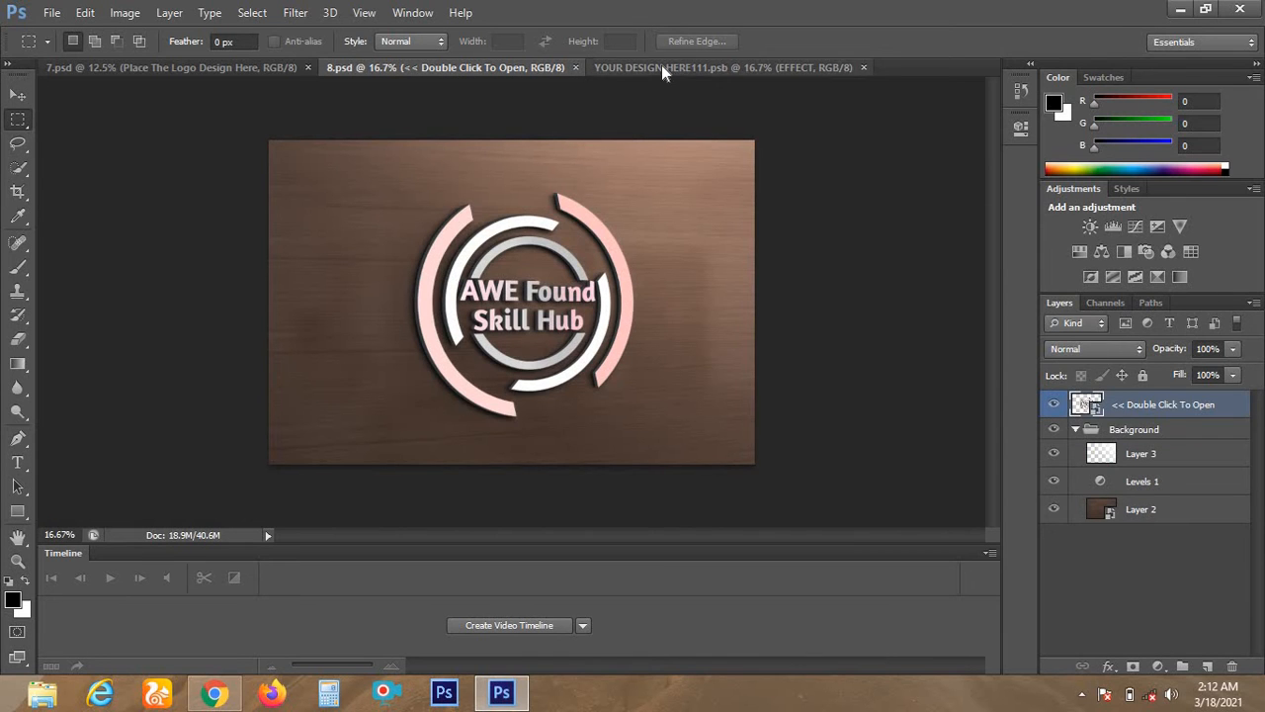
pyautogui.click(661, 65)
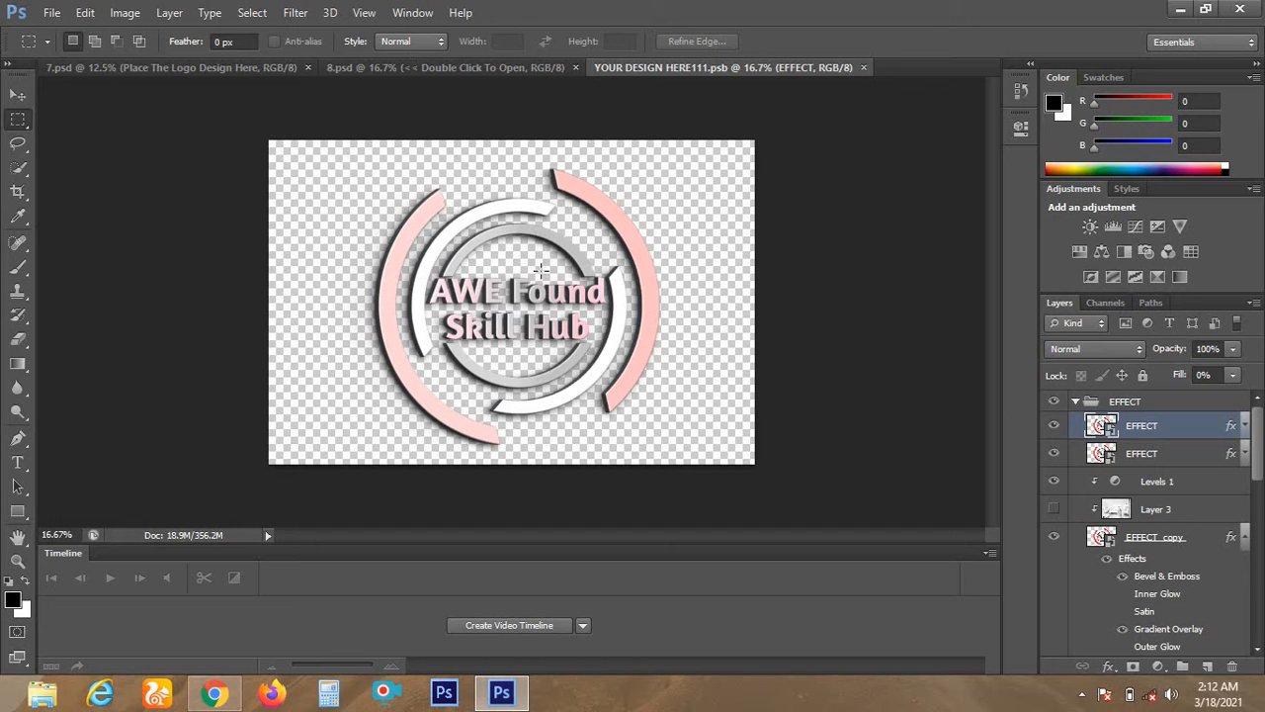
pyautogui.click(485, 71)
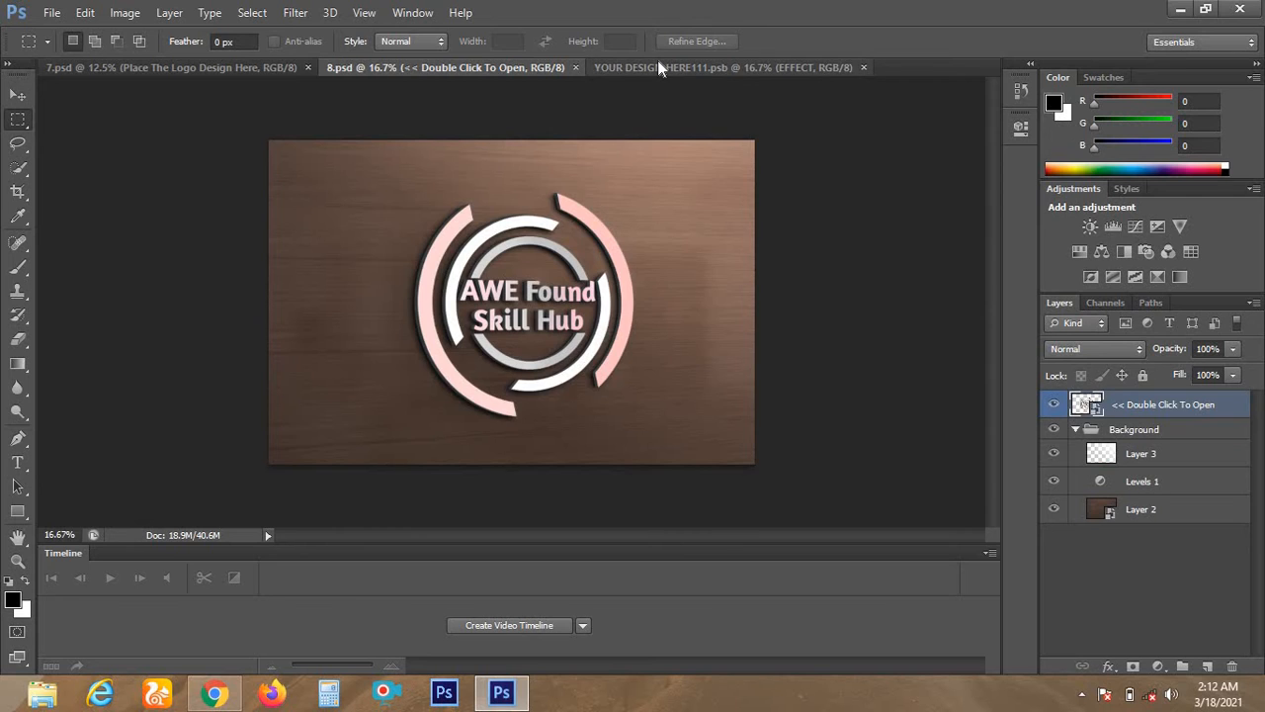
pyautogui.click(658, 62)
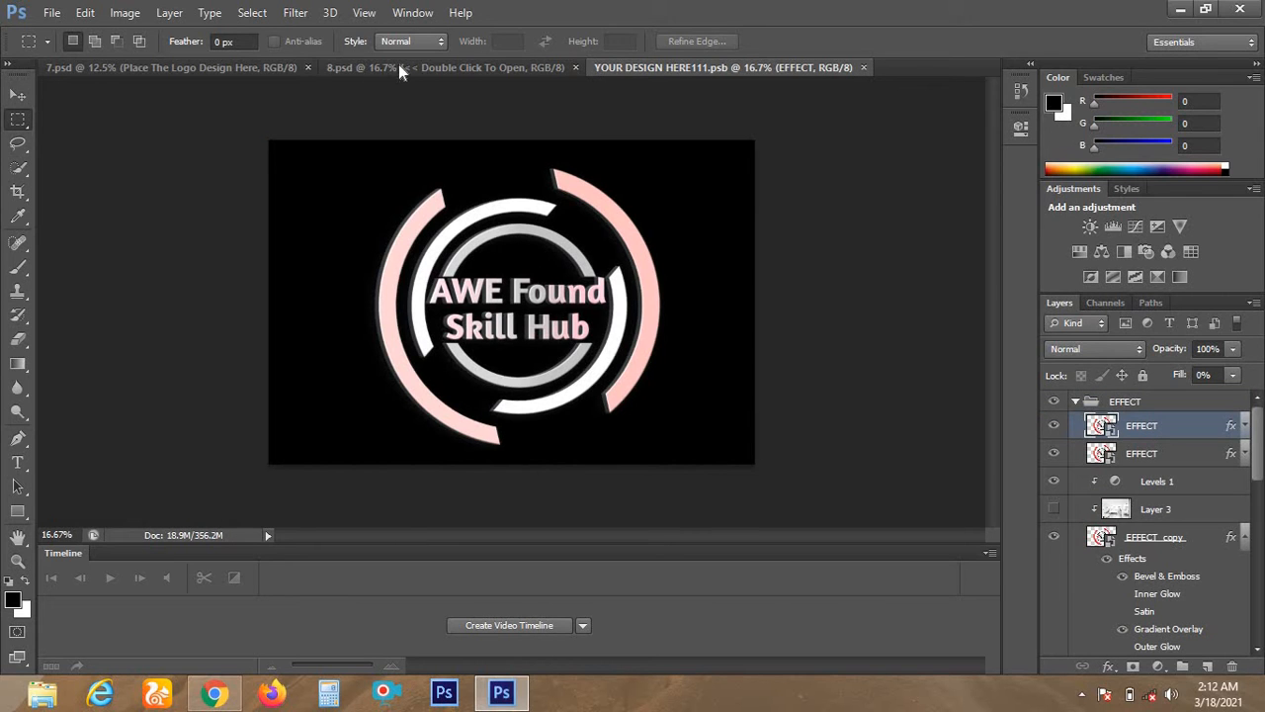
pyautogui.click(464, 70)
pyautogui.click(663, 65)
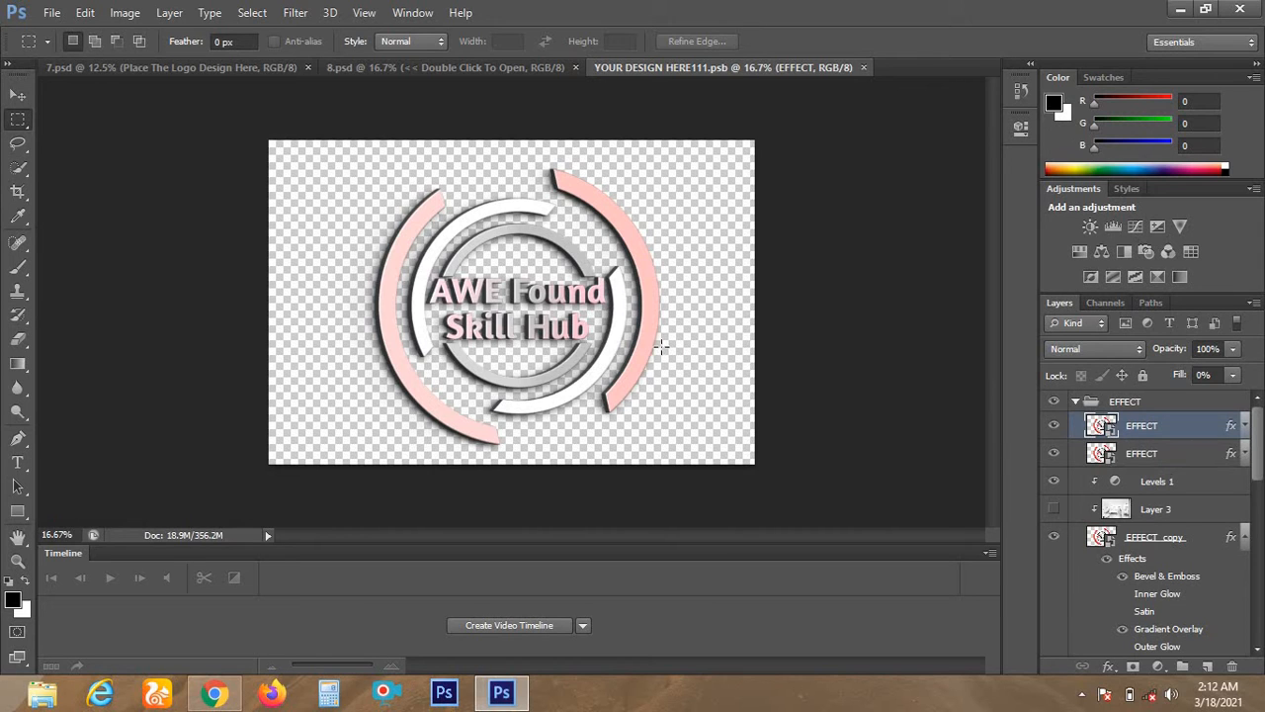
pyautogui.doubleClick(1112, 435)
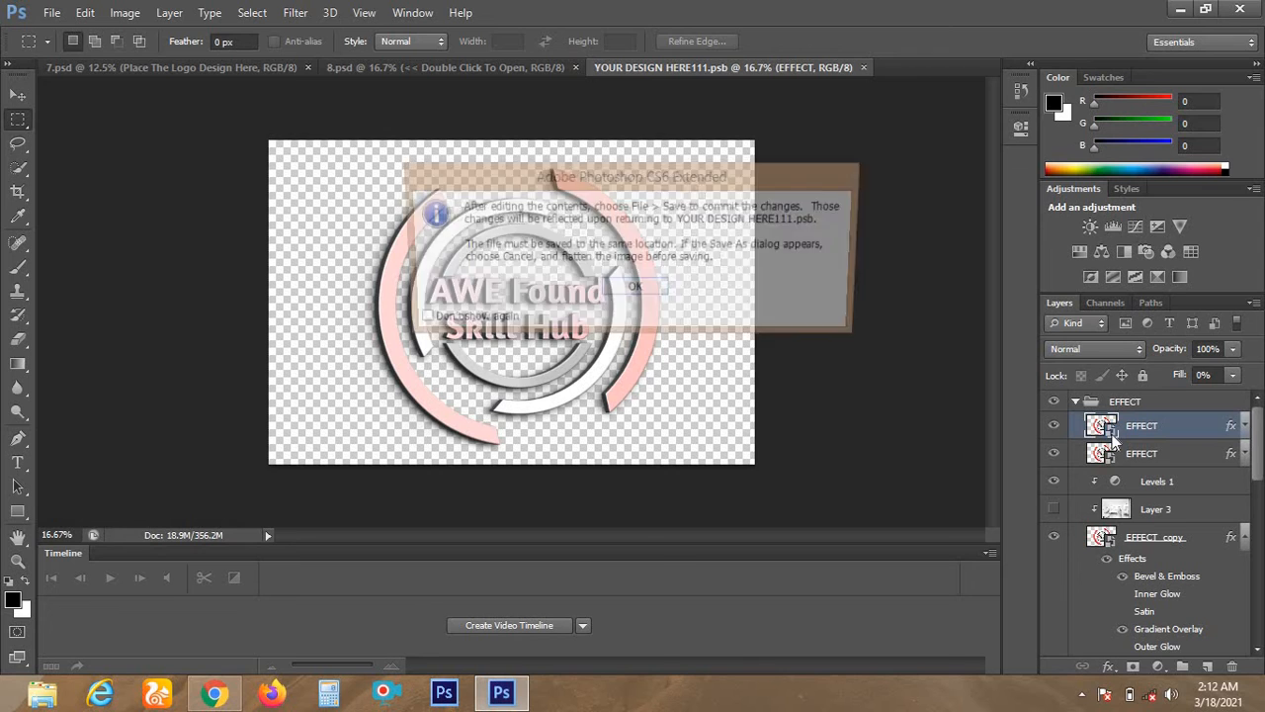
pyautogui.click(607, 289)
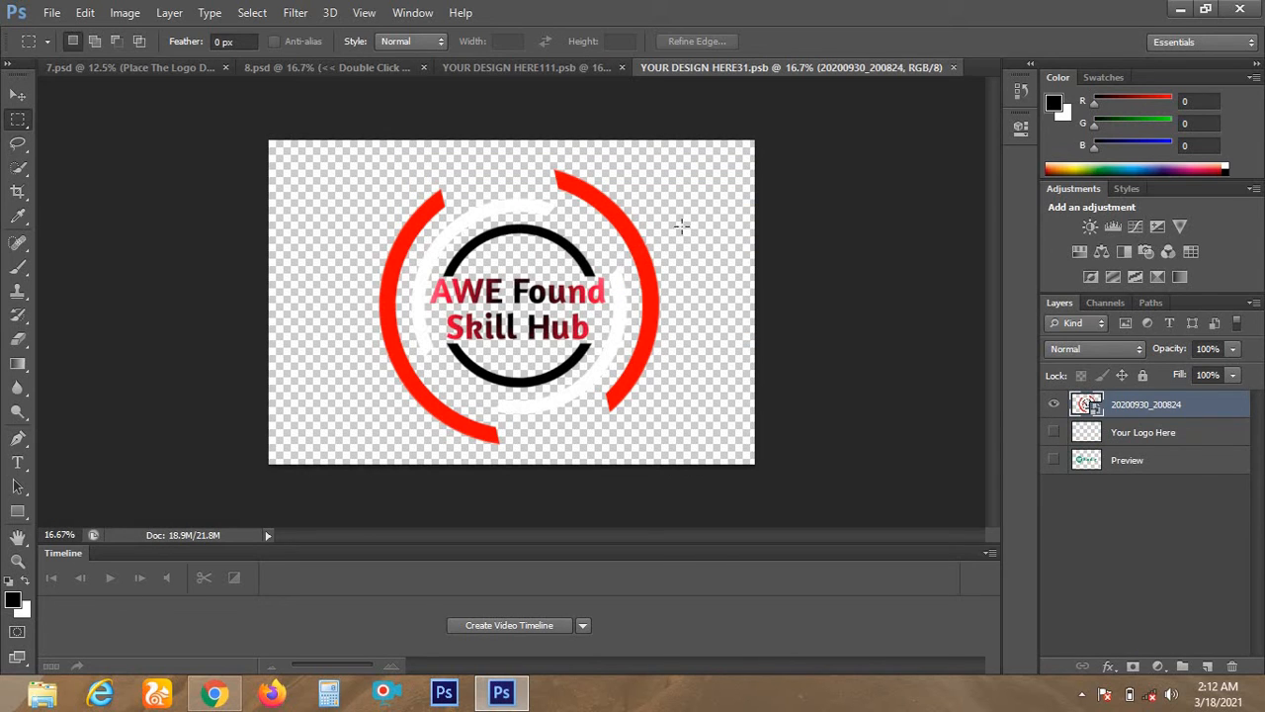
# - Hide the old logo layer 20200930_200824 in YOUR DESIGN HERE31.psb
pyautogui.click(482, 66)
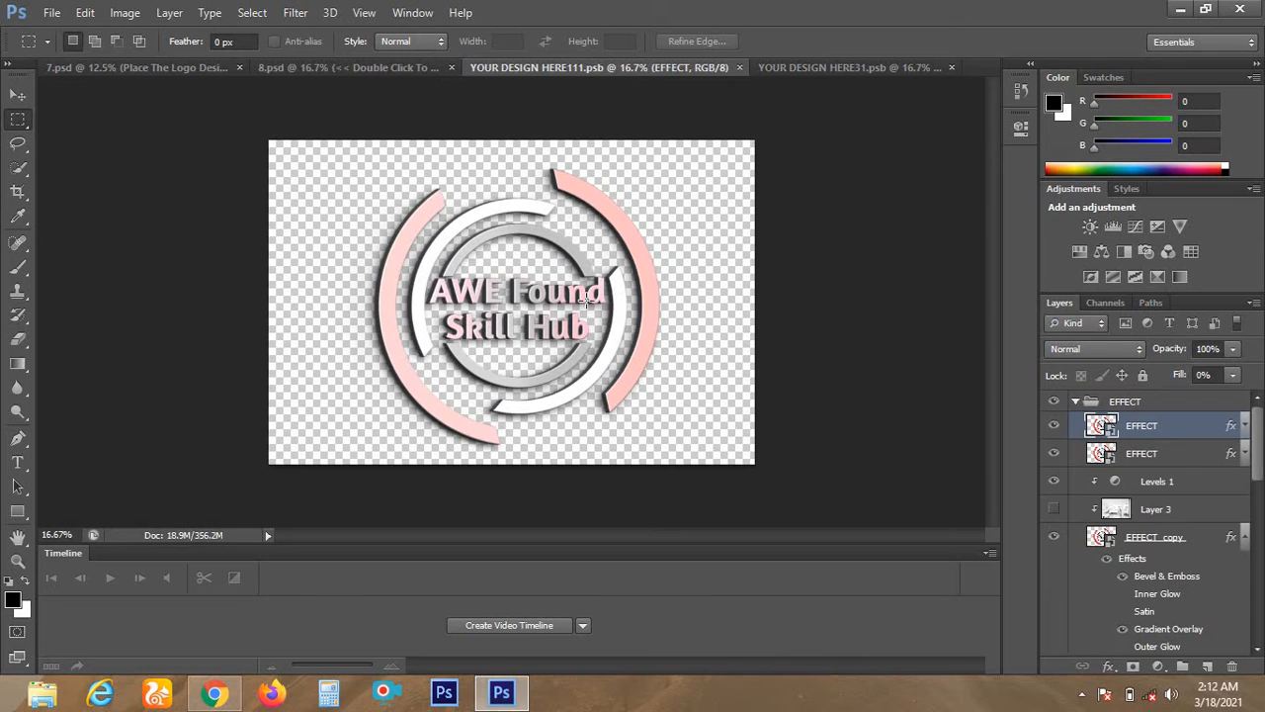
pyautogui.click(332, 65)
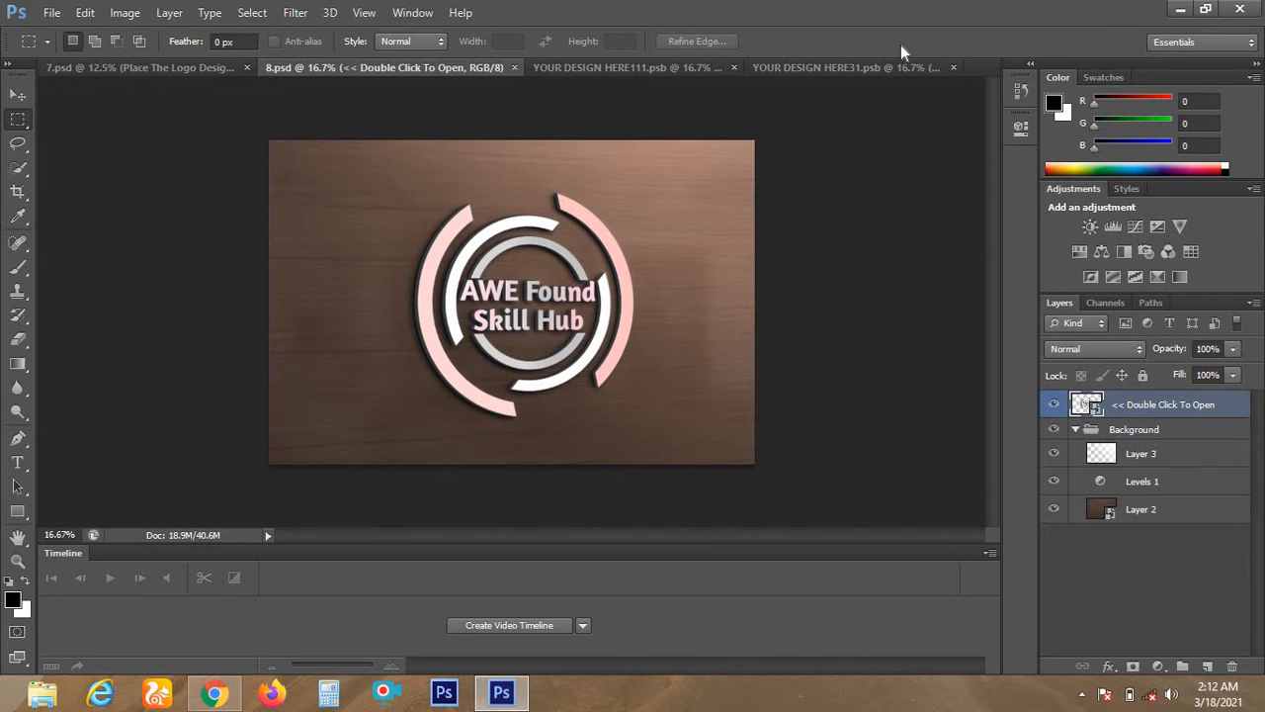
pyautogui.click(826, 69)
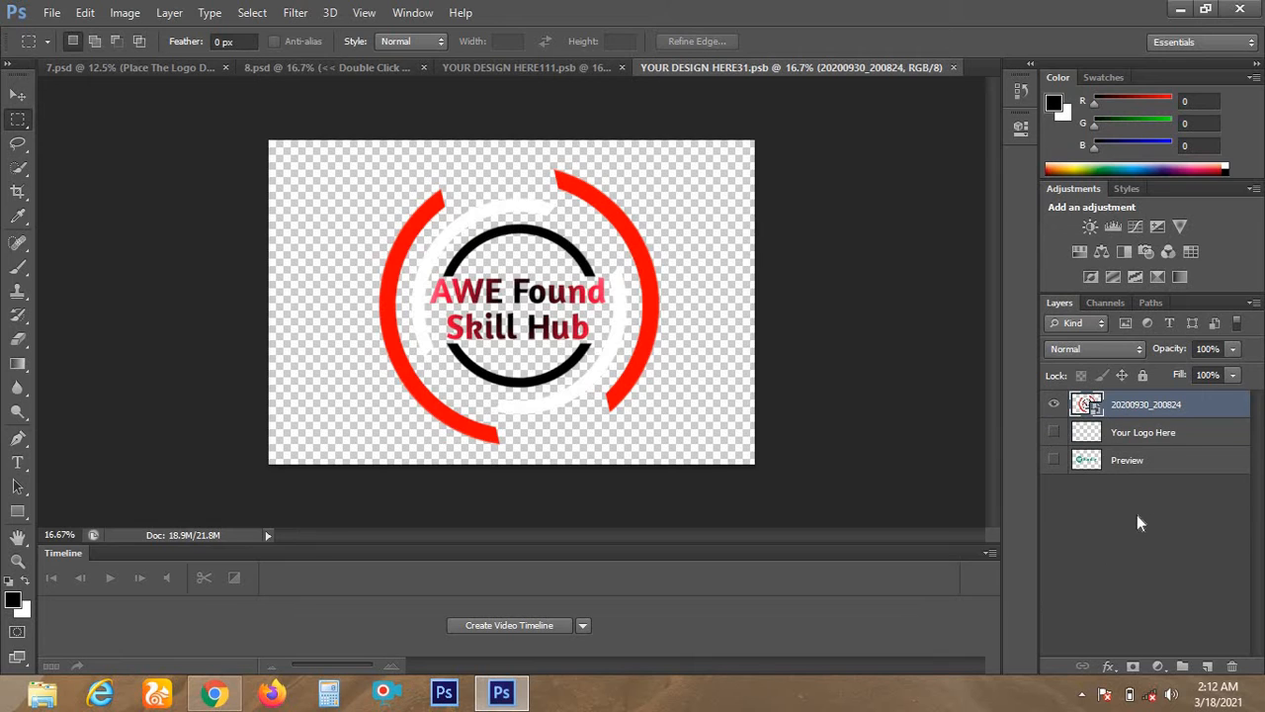
pyautogui.click(1053, 408)
# - Place the Desktop image 20210318_091352 into YOUR DESIGN HERE31.psb at its default size and save the document
pyautogui.click(54, 13)
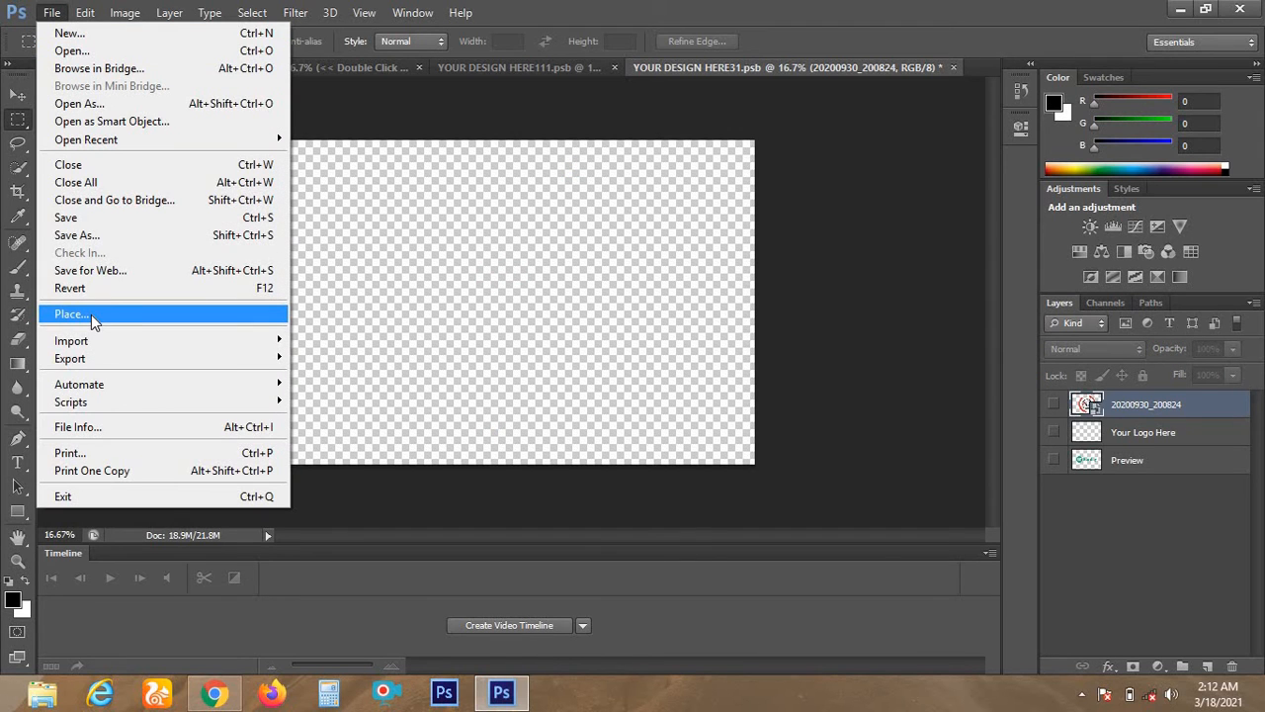
pyautogui.click(91, 314)
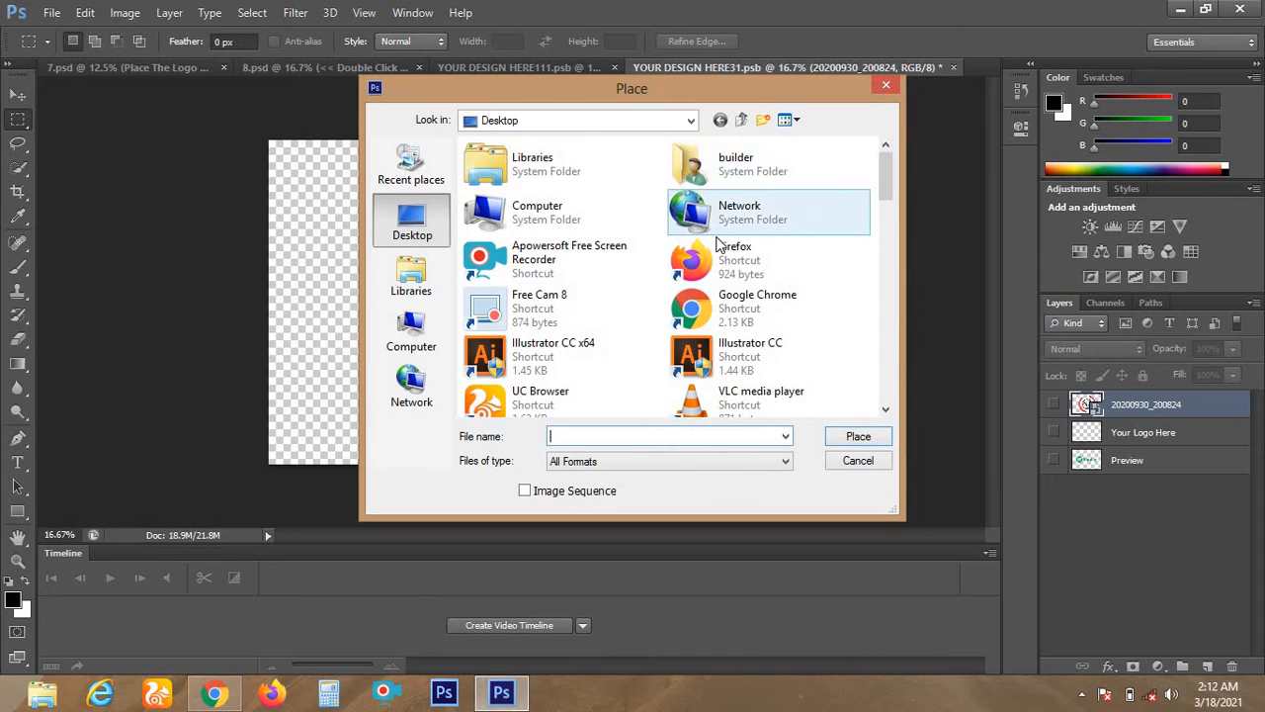
pyautogui.moveTo(887, 187); pyautogui.dragTo(889, 397)
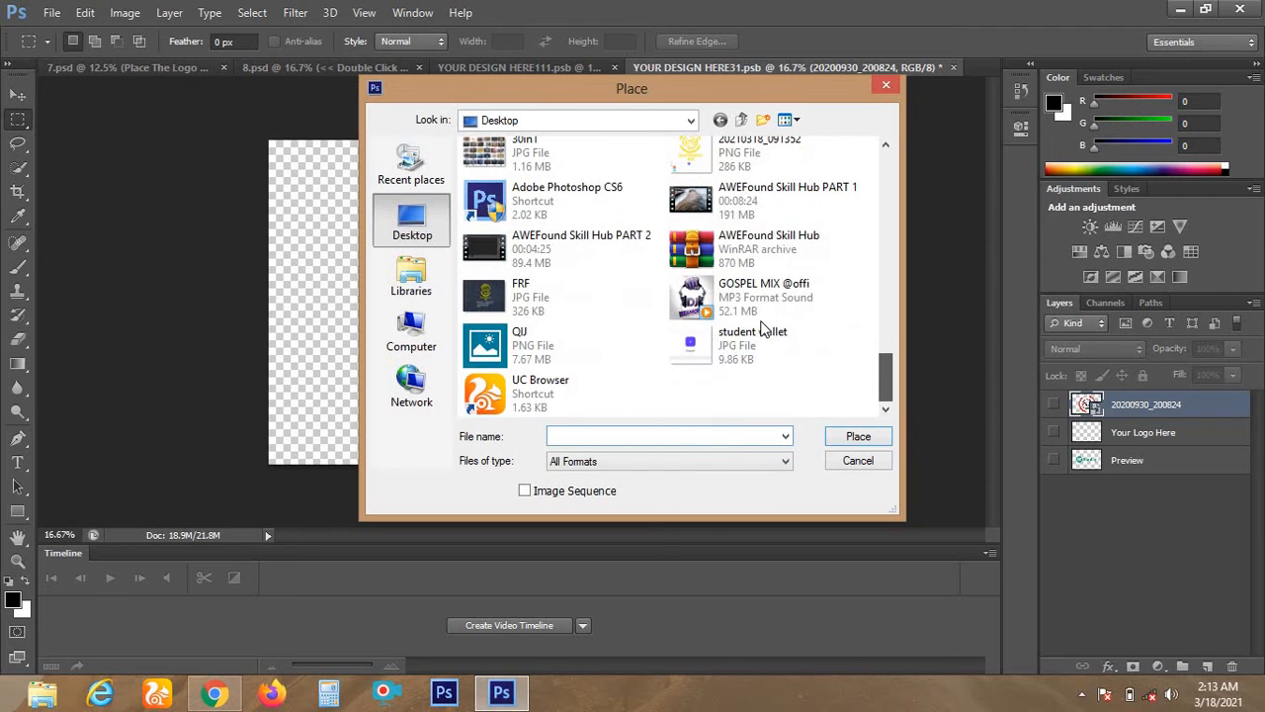
pyautogui.click(781, 164)
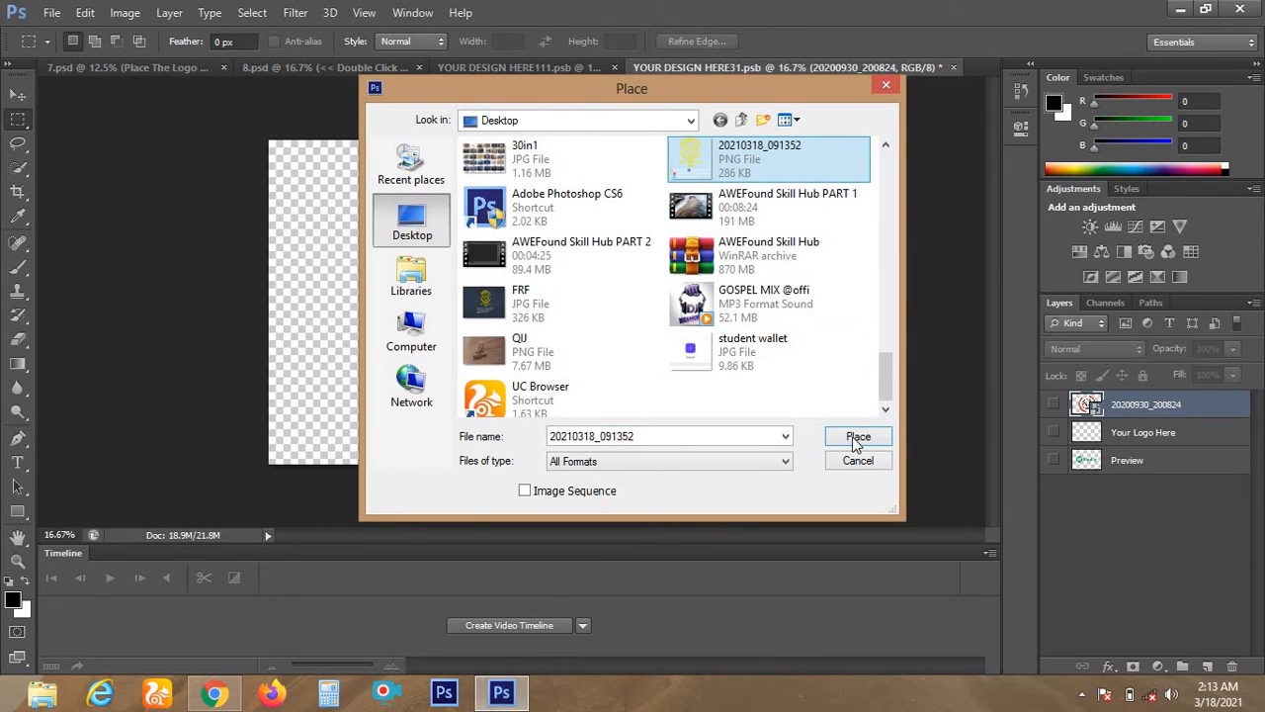
pyautogui.click(858, 436)
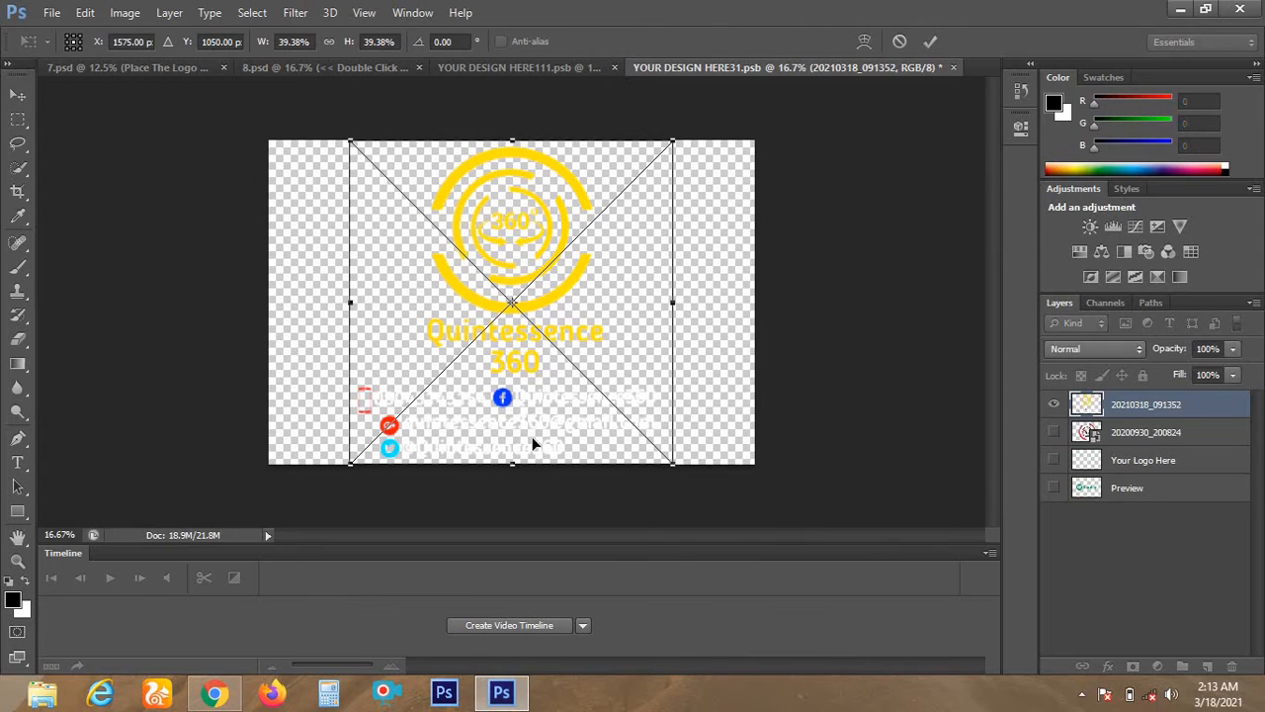
pyautogui.press('Return')
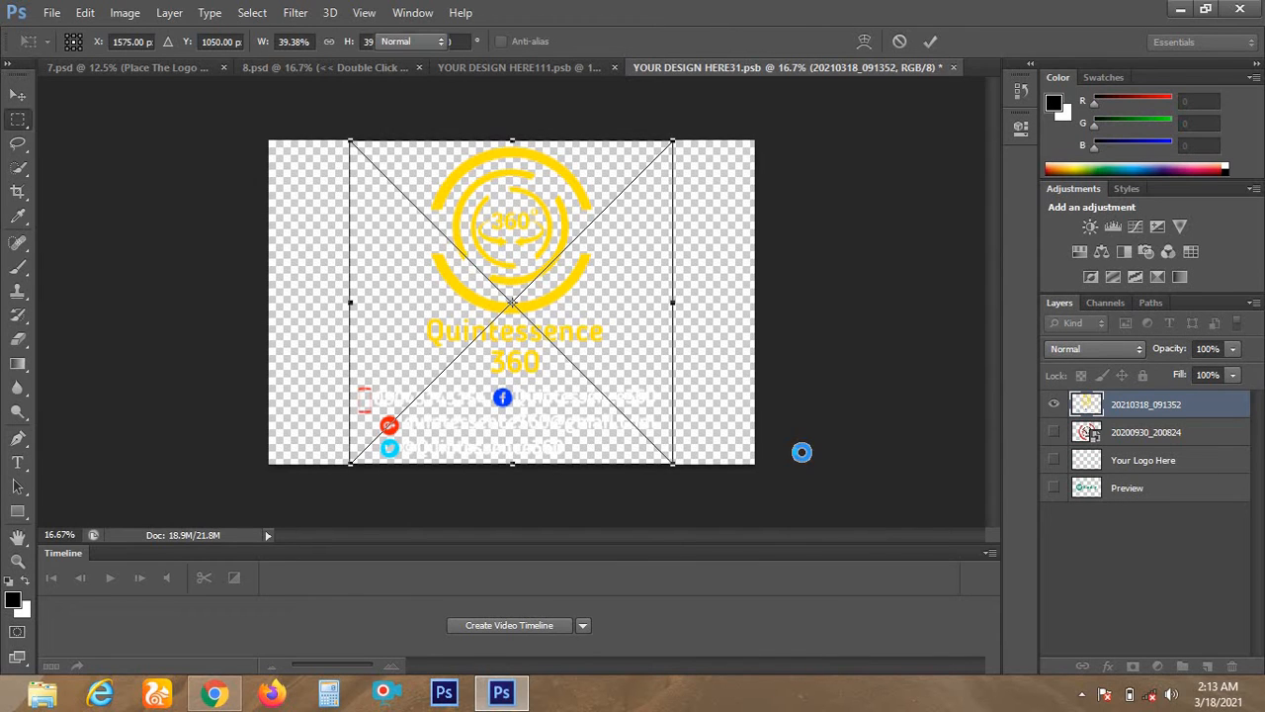
pyautogui.hotkey('ctrl', 's')
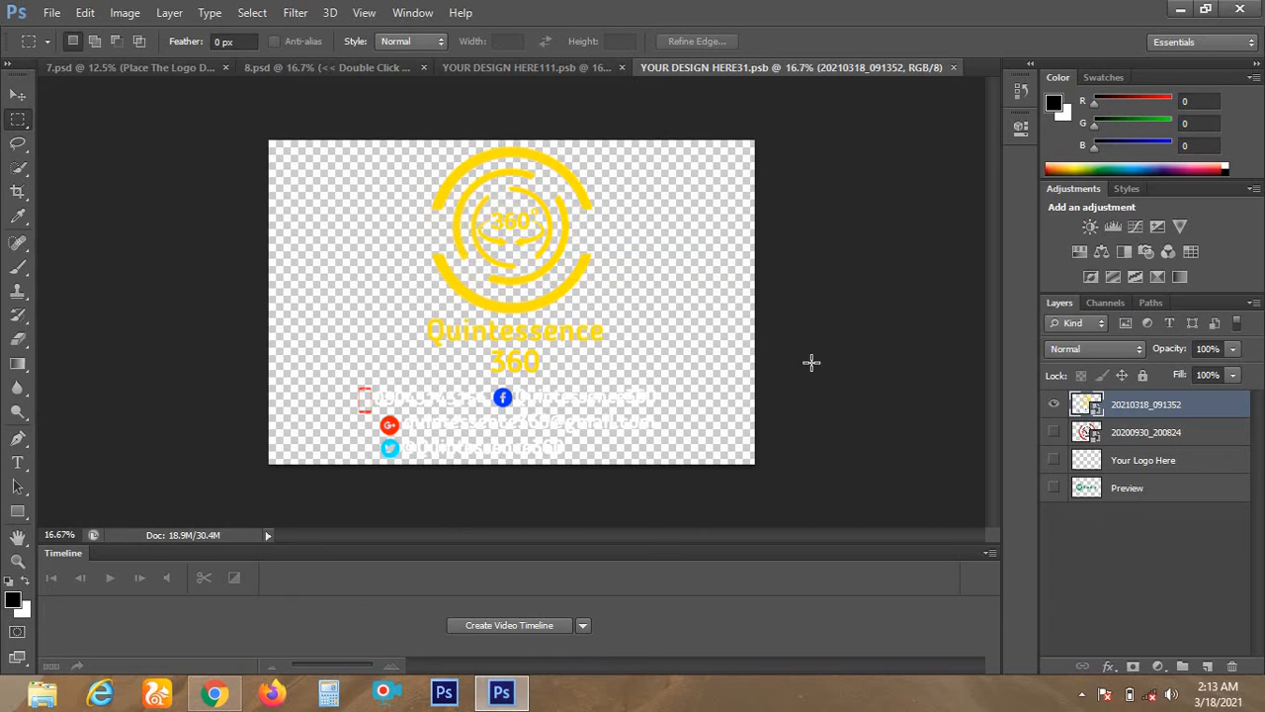
# - Check how the new logo carries over to YOUR DESIGN HERE111.psb and the 8.psd mockup
pyautogui.click(523, 65)
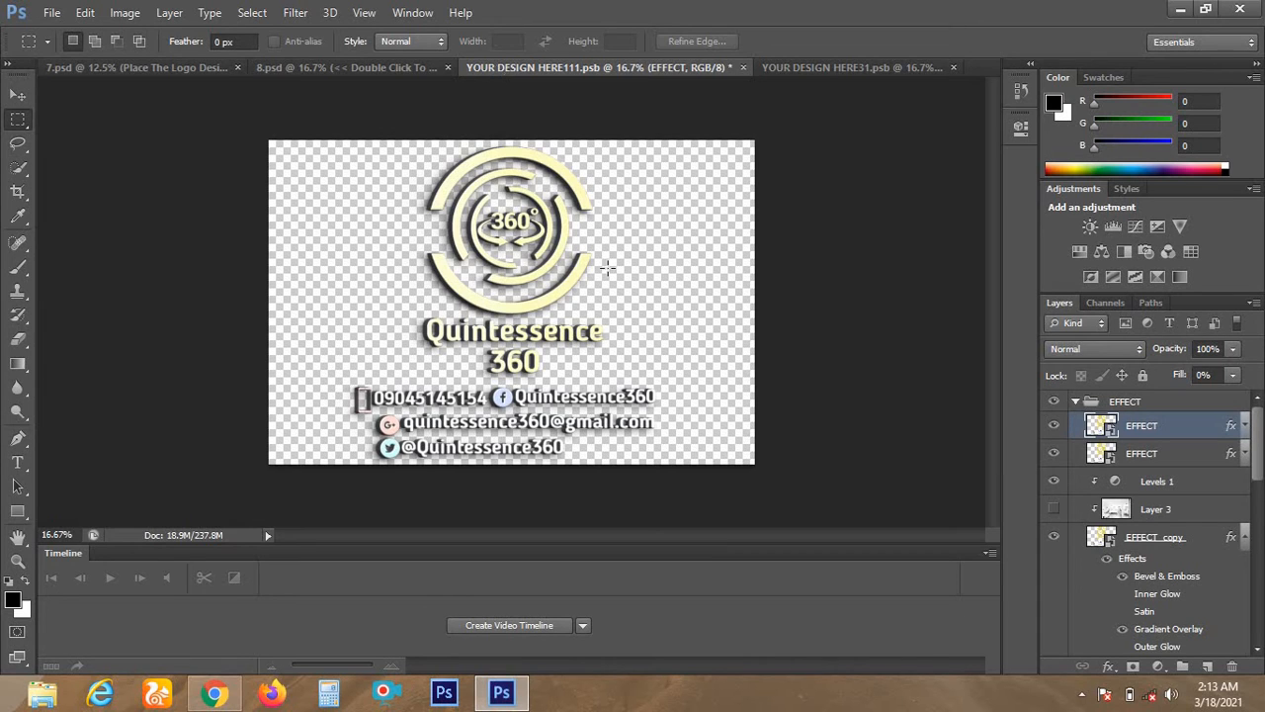
pyautogui.click(353, 61)
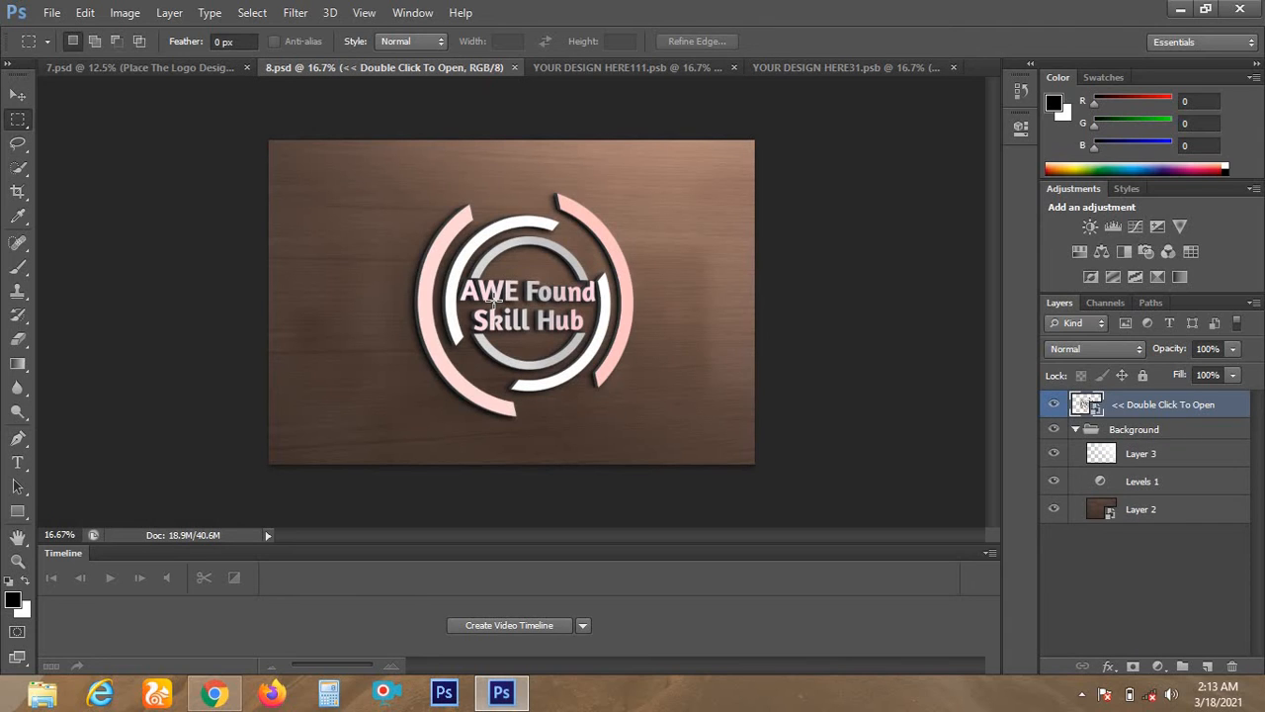
pyautogui.click(616, 68)
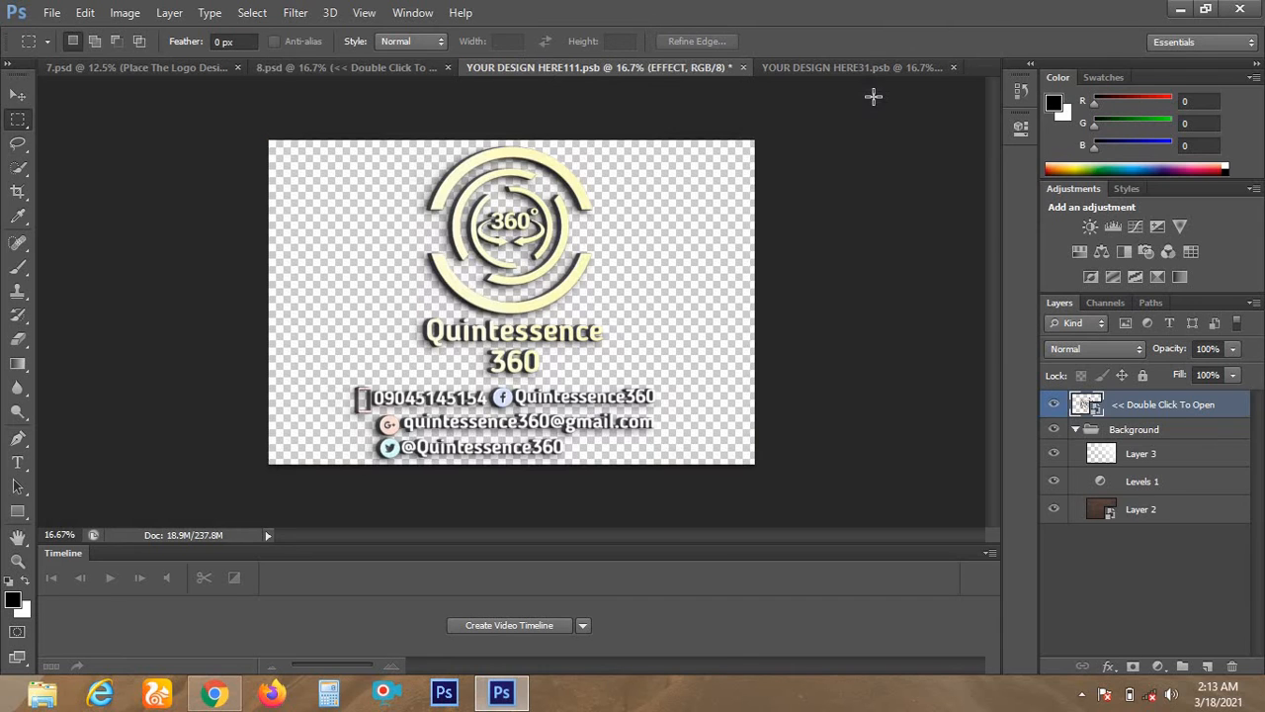
pyautogui.click(847, 69)
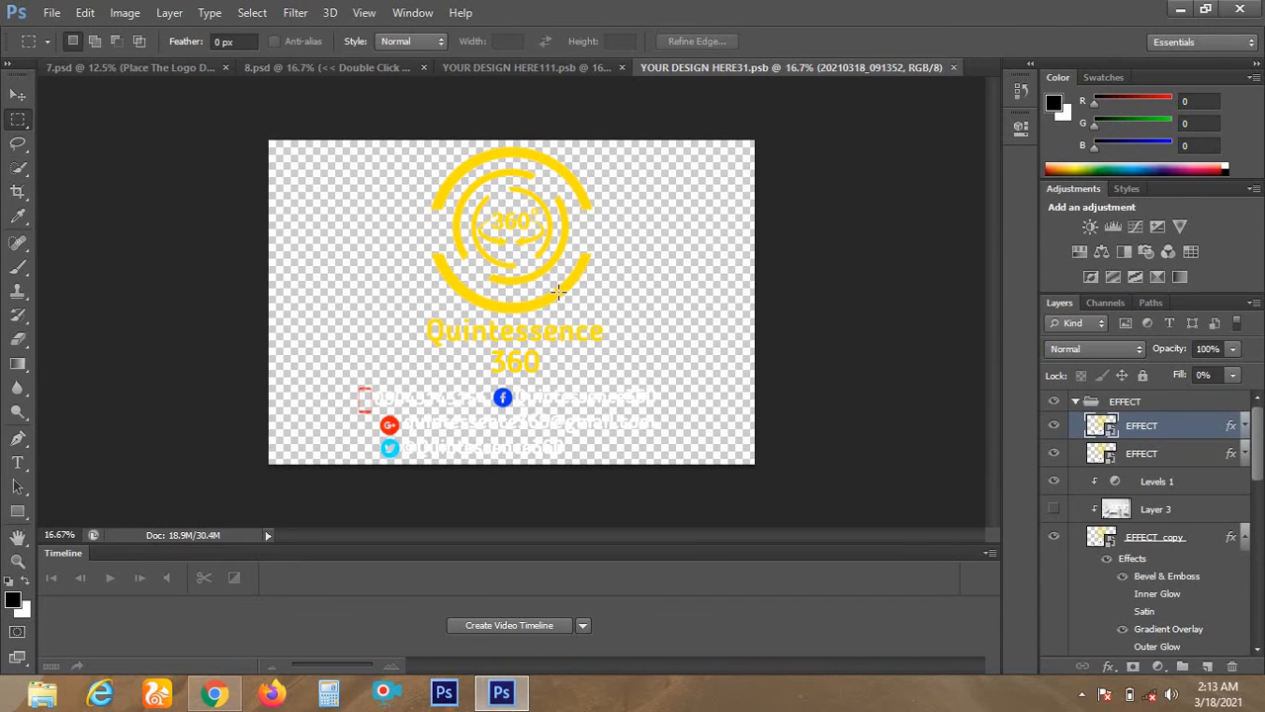
pyautogui.click(524, 68)
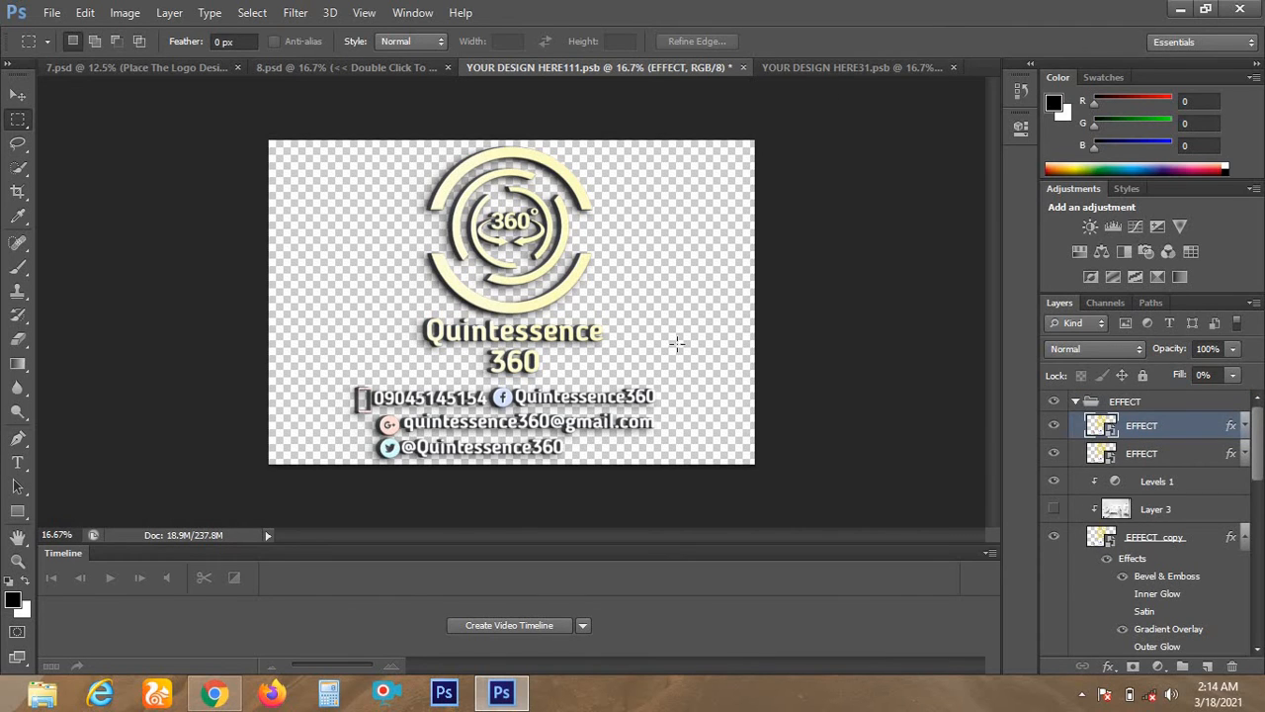
# - Save YOUR DESIGN HERE111.psb and check the new logo in the 8.psd mockup once saving finishes
pyautogui.hotkey('ctrl', 's')
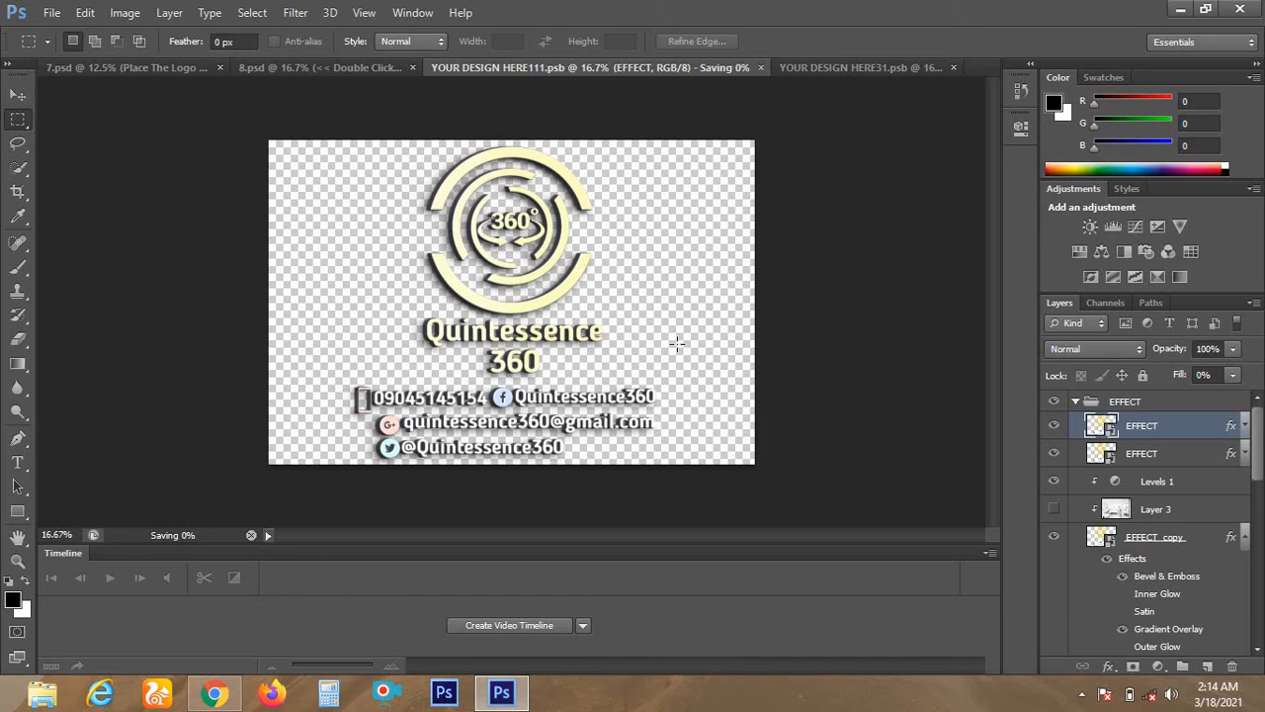
pyautogui.click(328, 65)
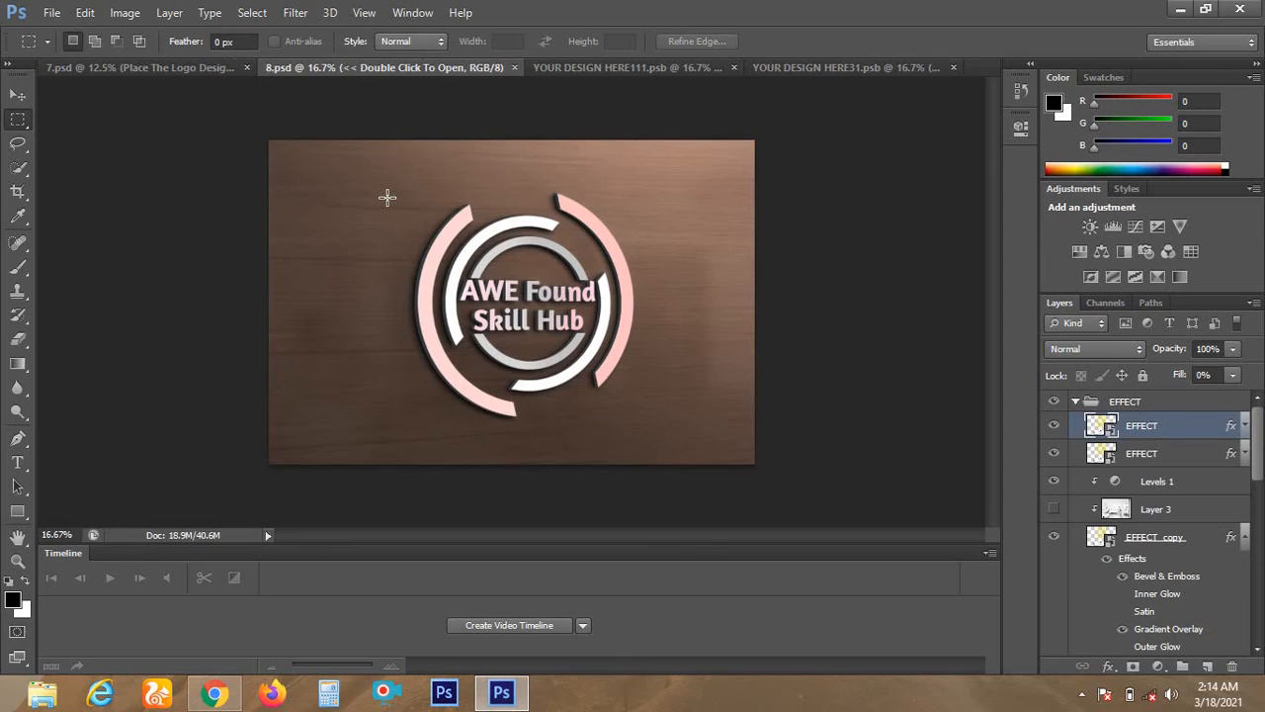
pyautogui.click(659, 70)
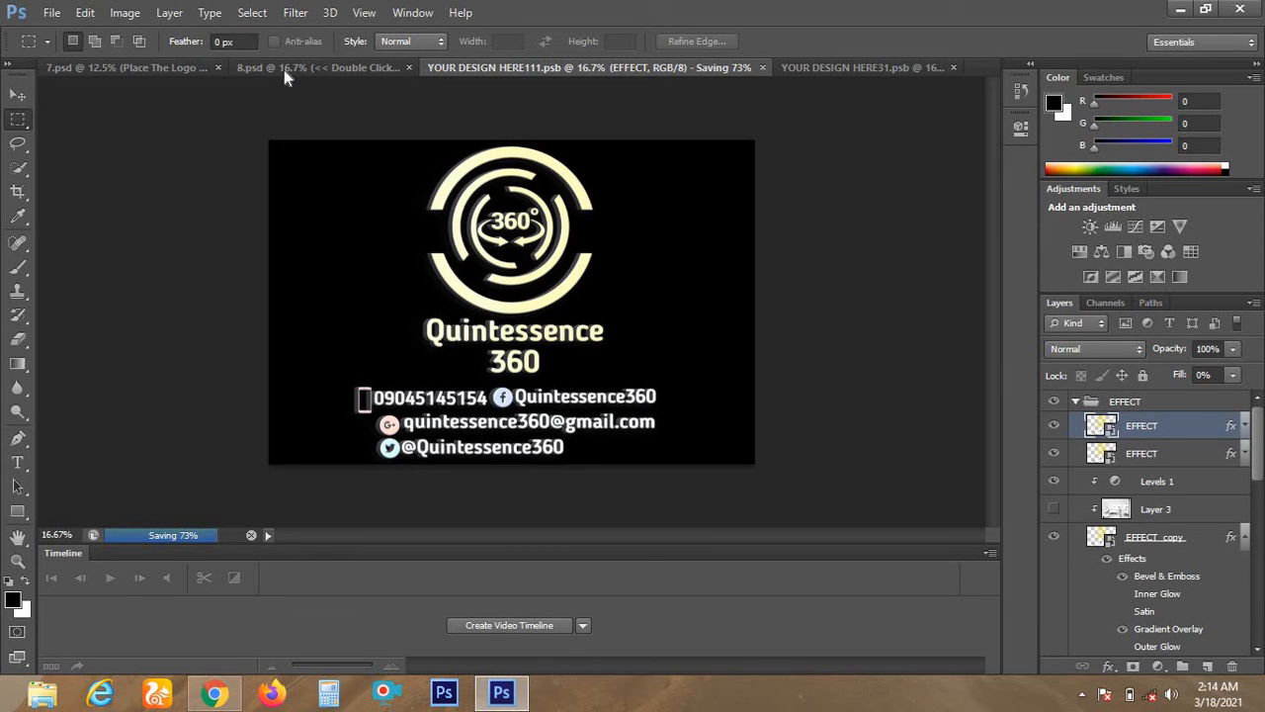
pyautogui.click(316, 67)
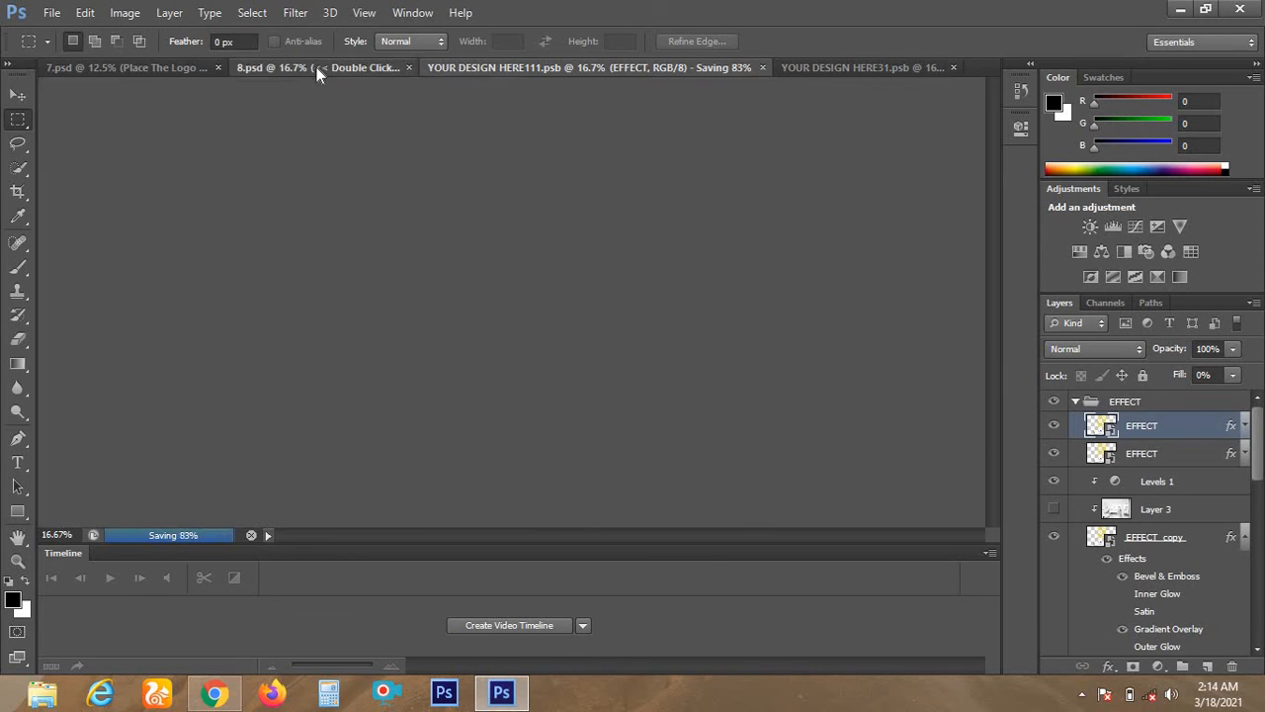
pyautogui.click(667, 68)
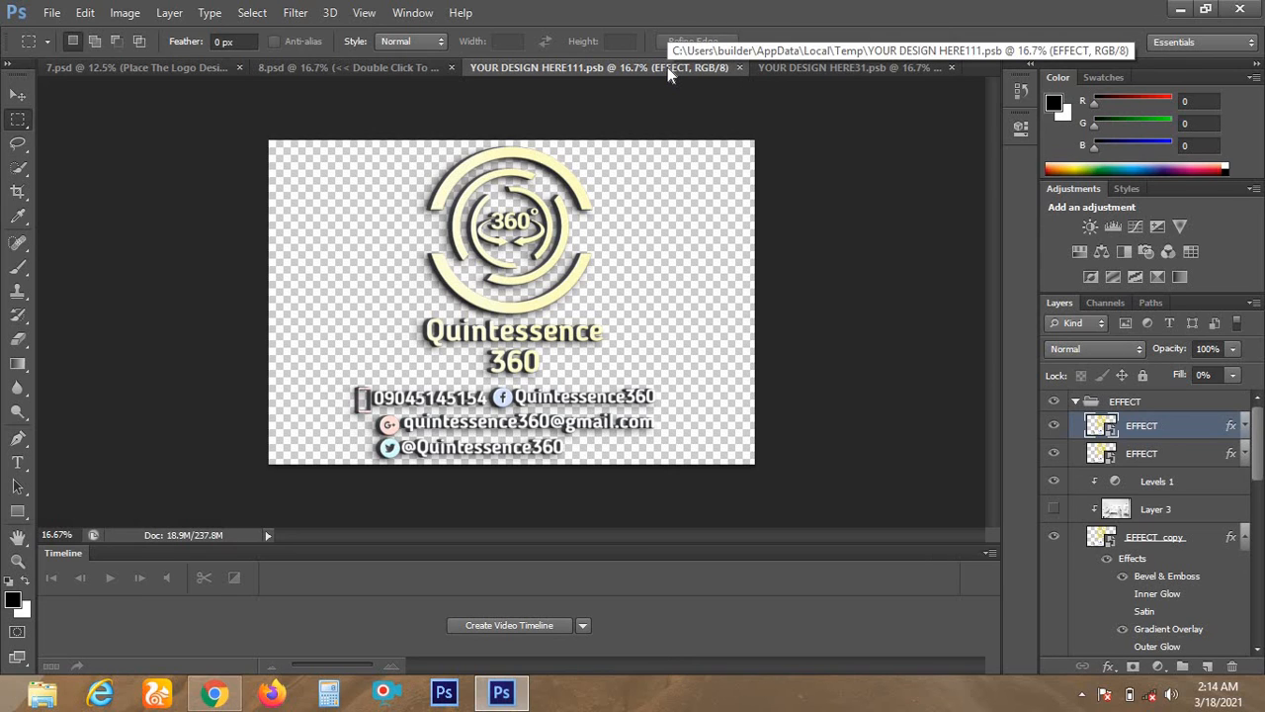
pyautogui.click(376, 69)
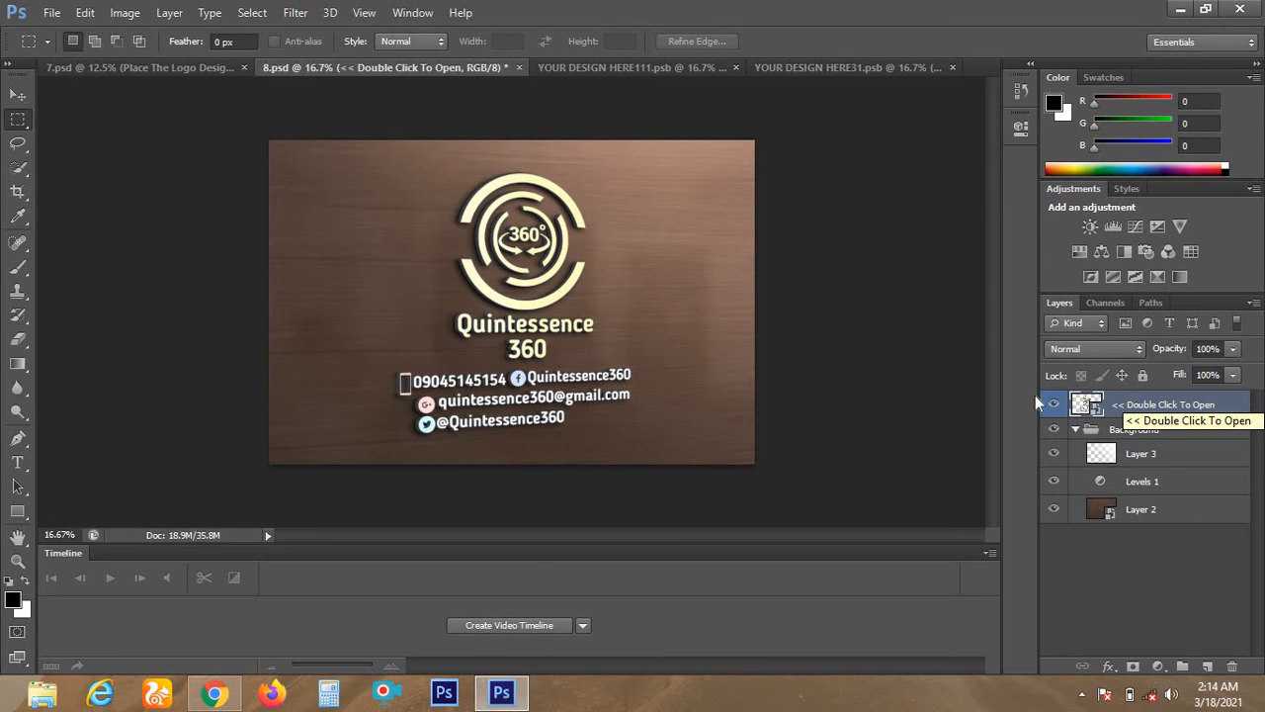
pyautogui.click(49, 13)
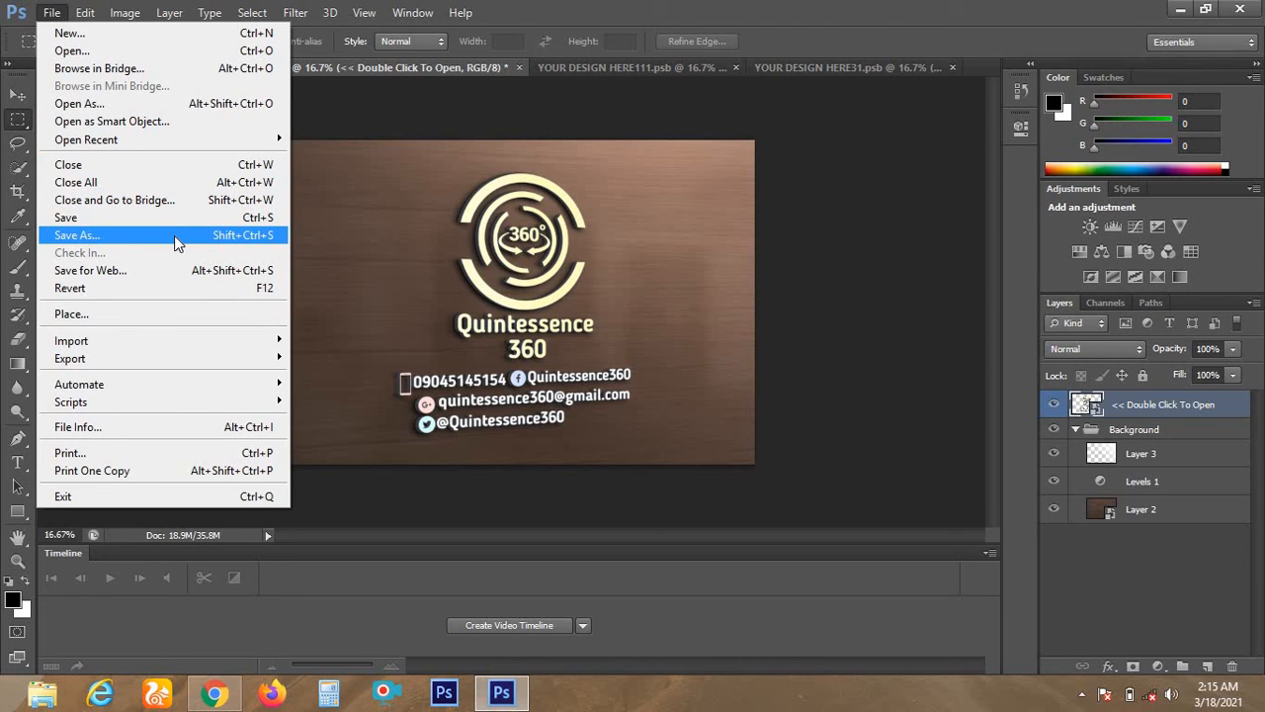
pyautogui.click(708, 193)
# - Compare the logo in the 8.psd and 7.psd mockups with the contents of YOUR DESIGN HERE31.psb and YOUR DESIGN HERE111.psb
pyautogui.click(535, 68)
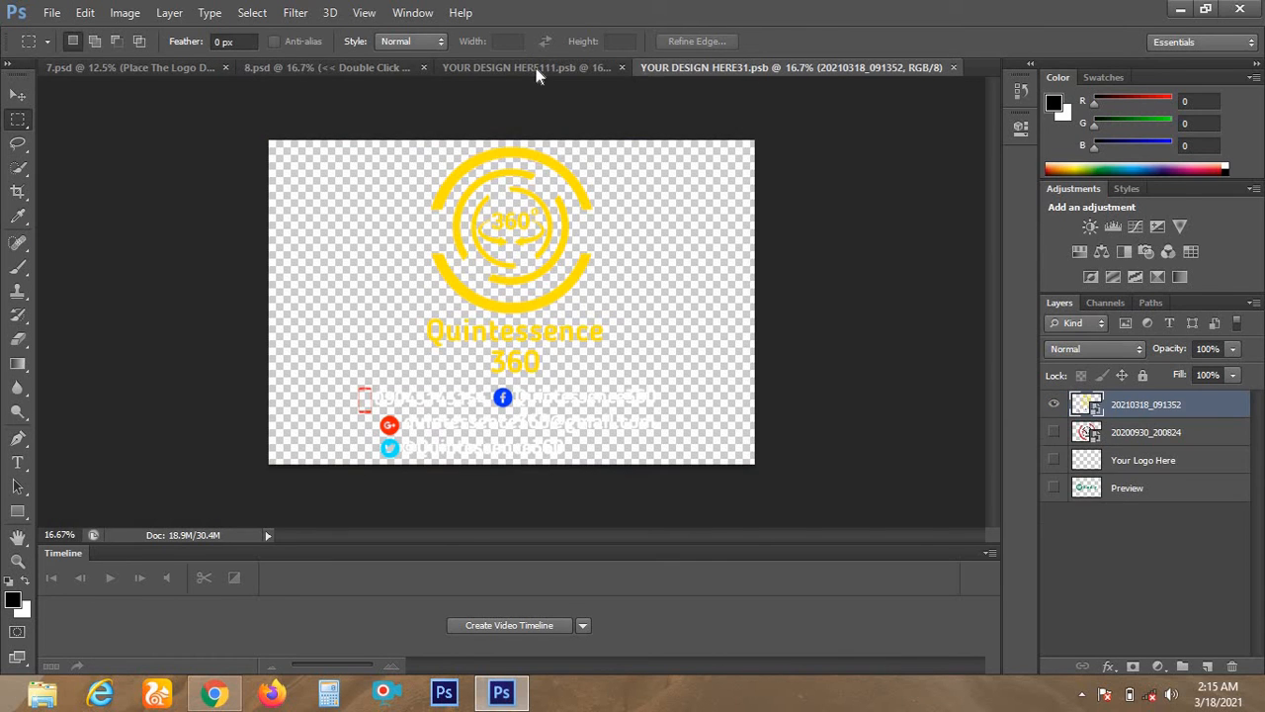
pyautogui.click(363, 67)
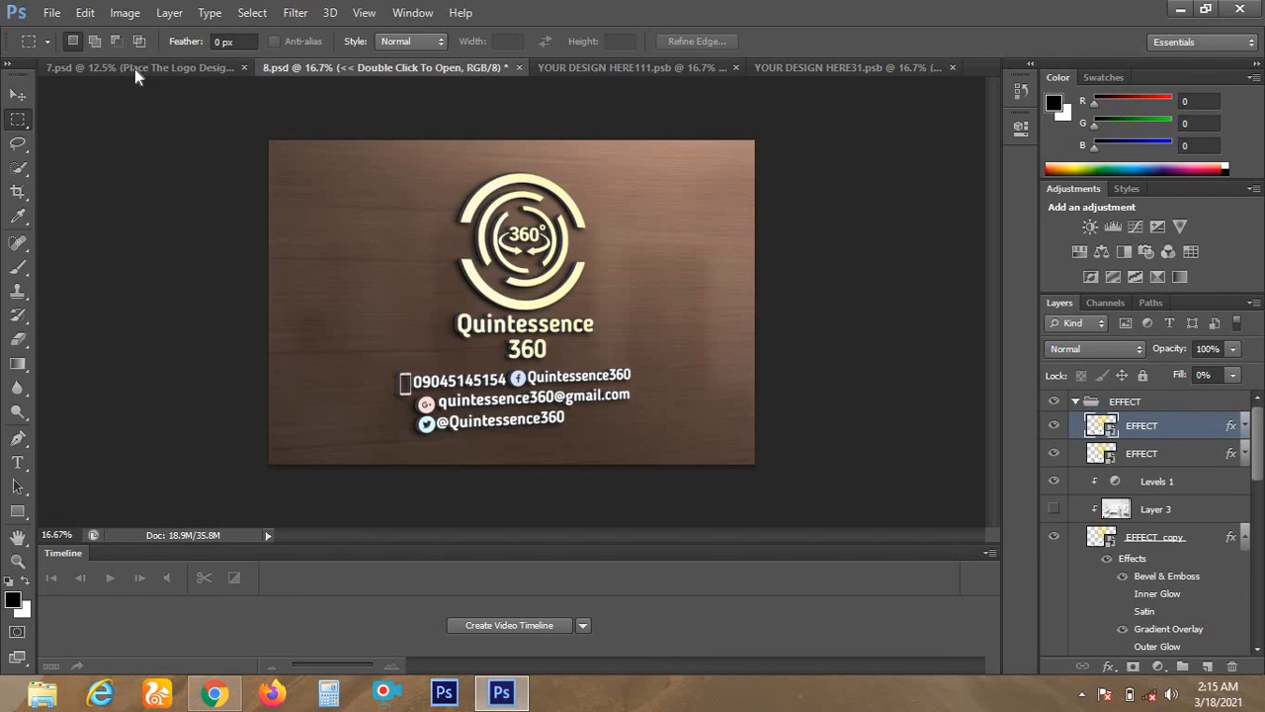
pyautogui.click(134, 68)
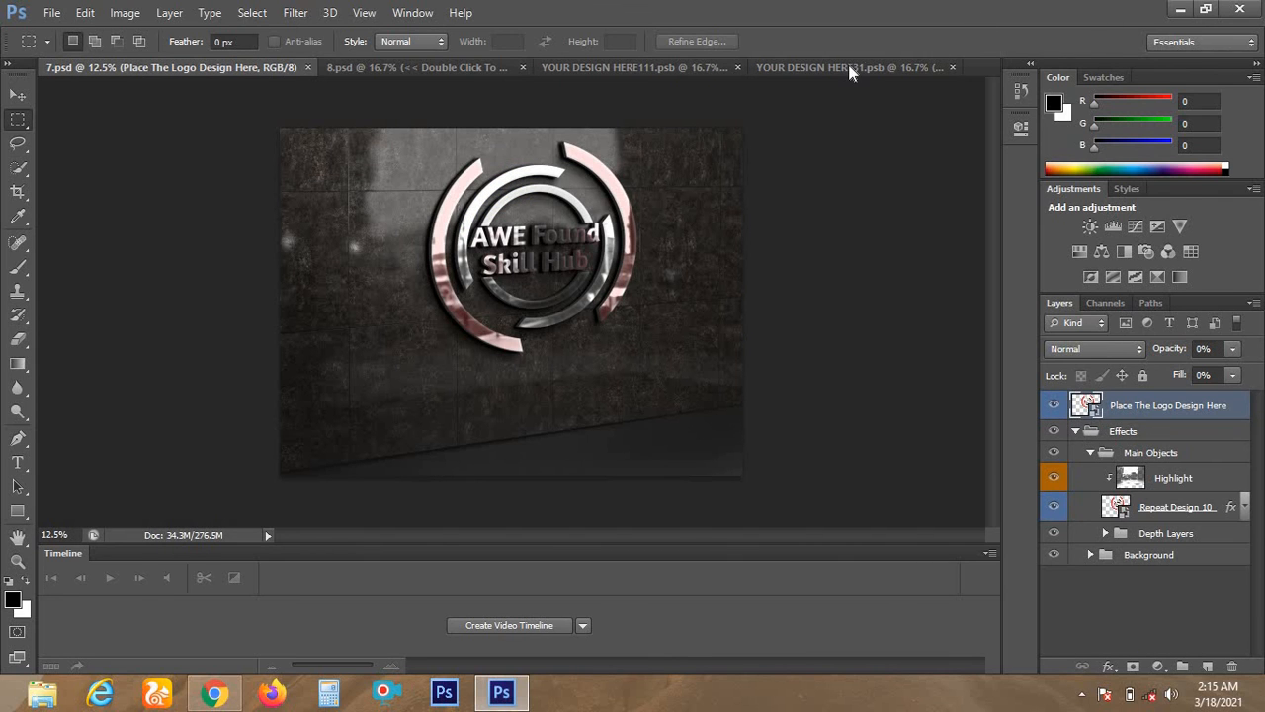
pyautogui.click(672, 67)
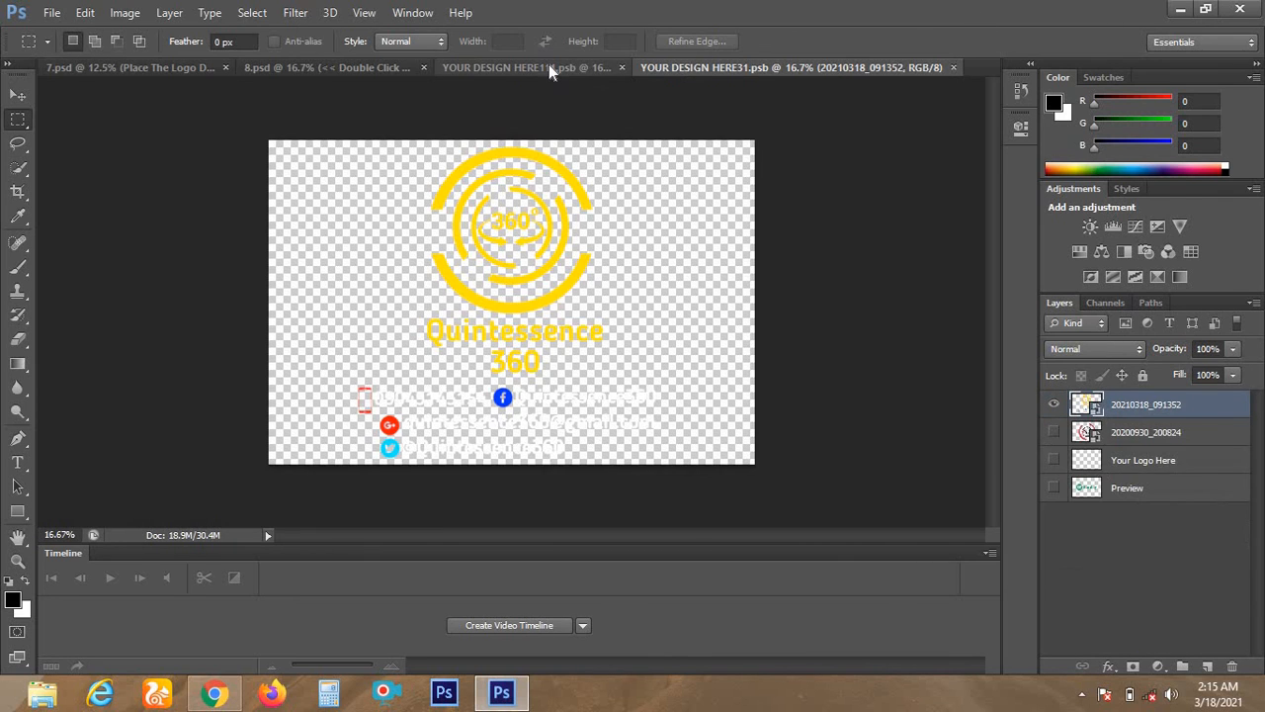
pyautogui.click(309, 67)
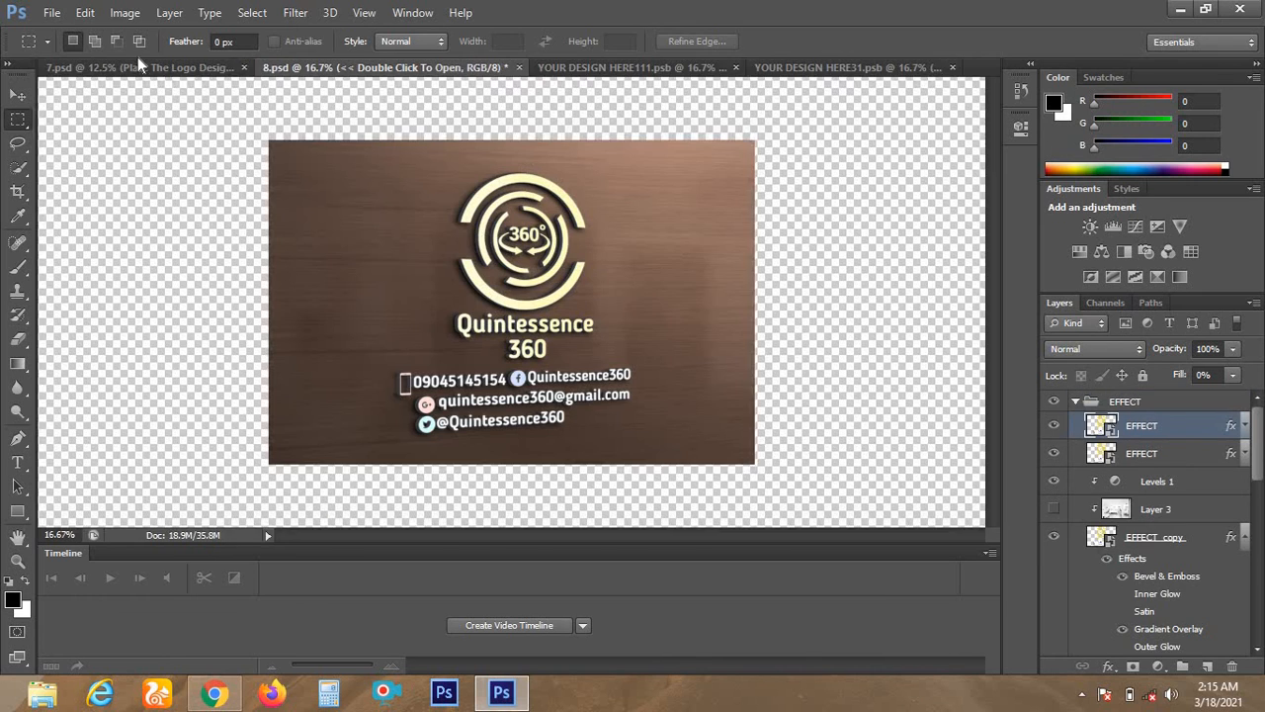
pyautogui.click(133, 68)
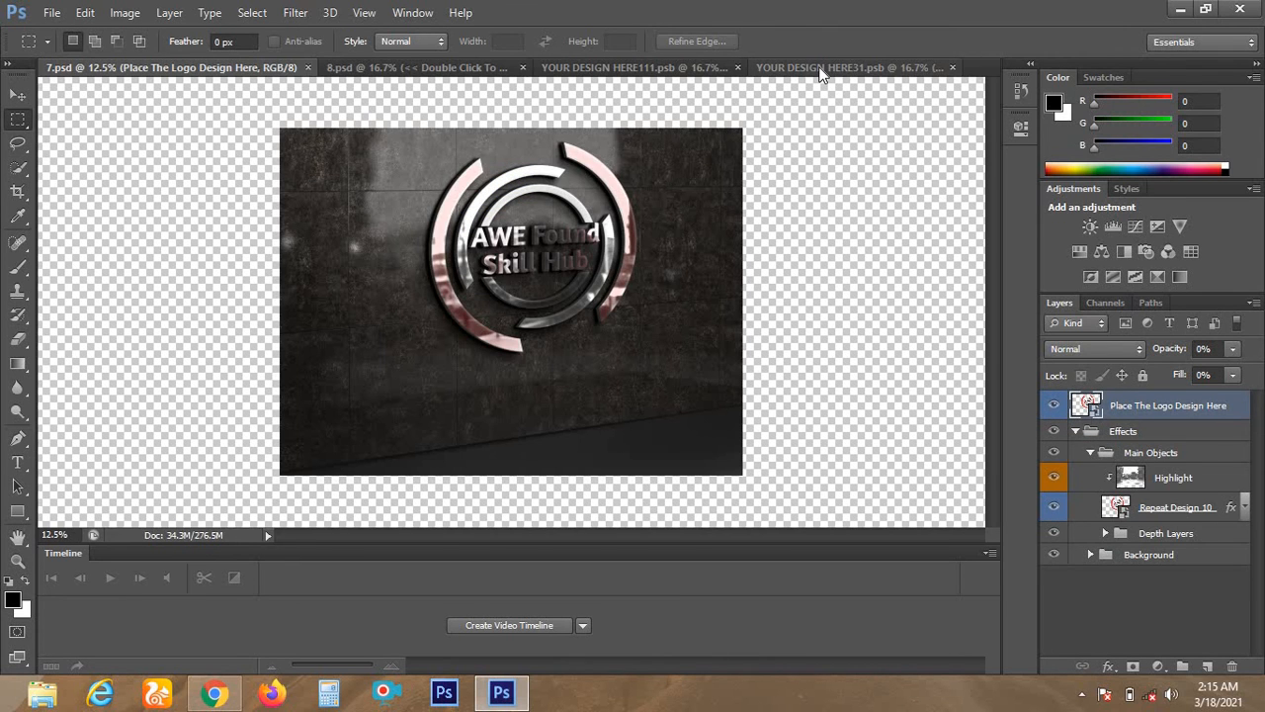
pyautogui.click(818, 66)
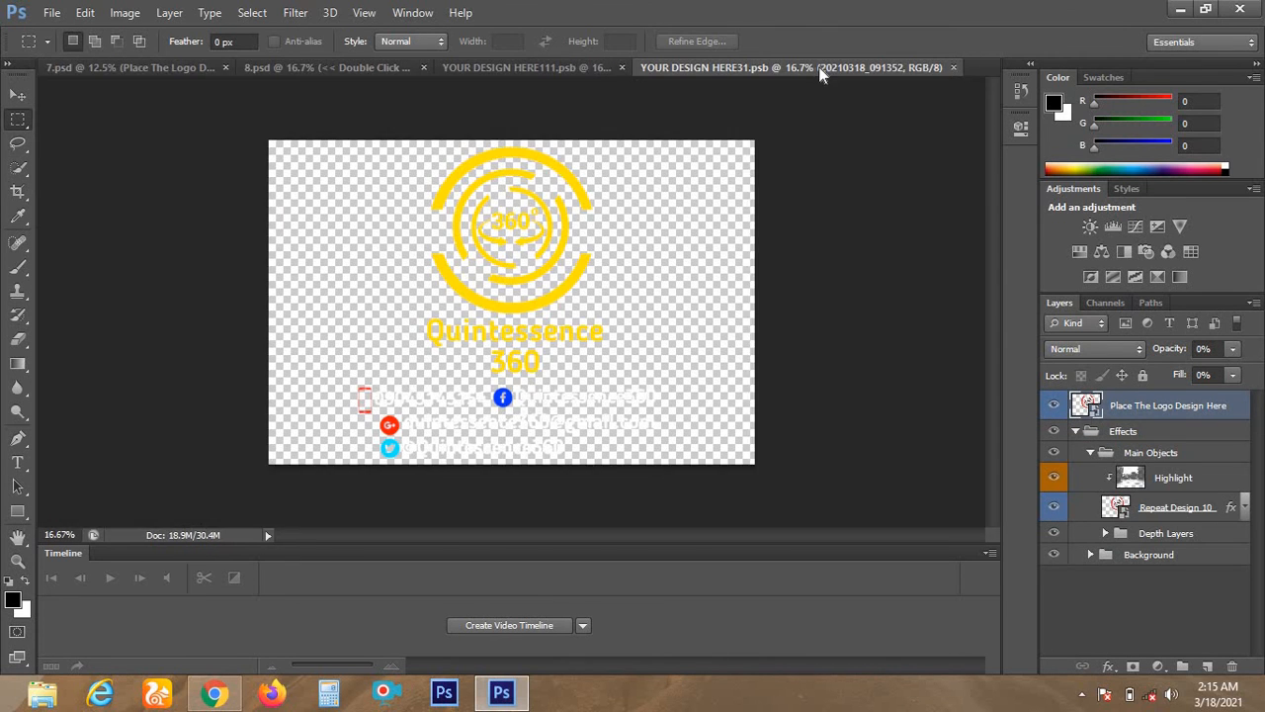
pyautogui.click(571, 69)
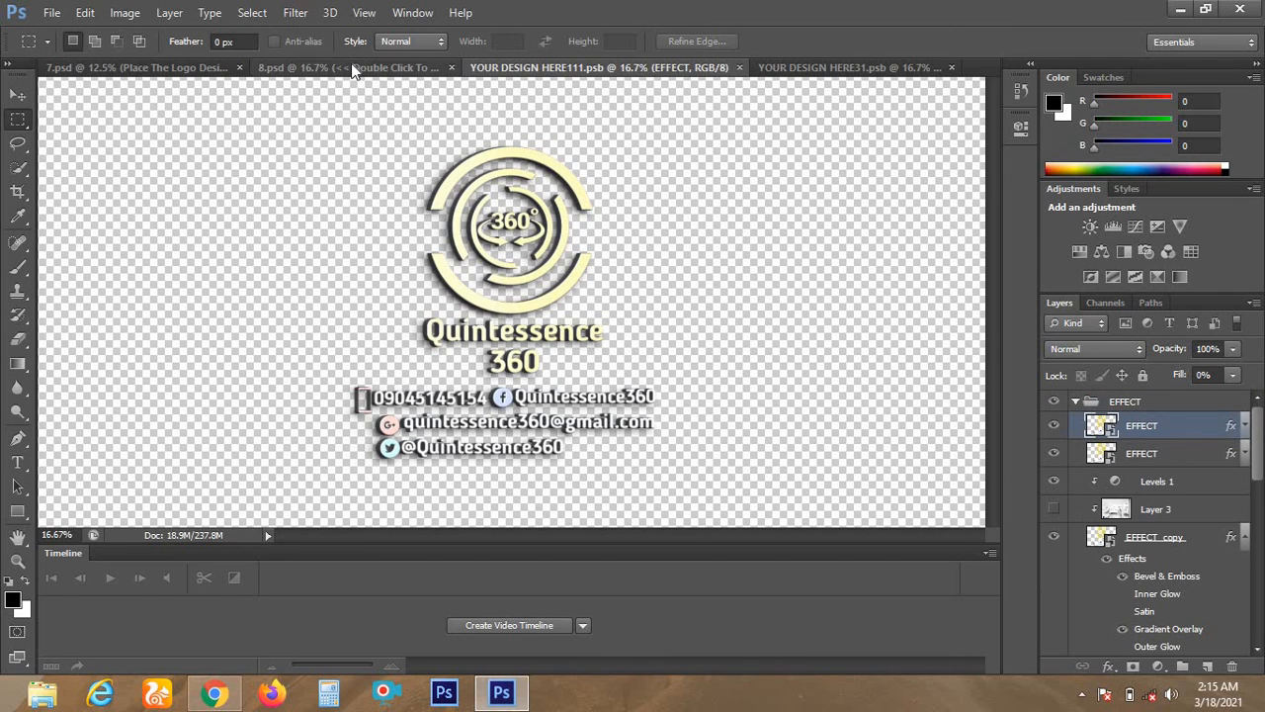
pyautogui.click(361, 67)
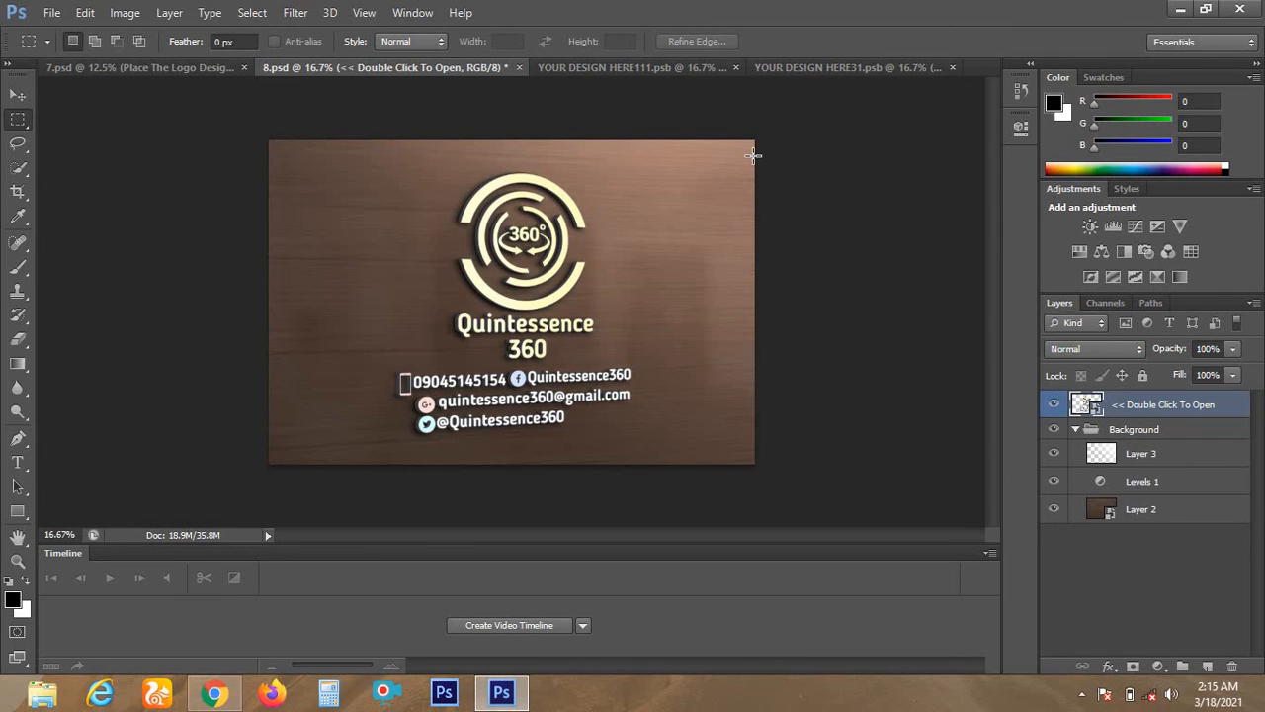